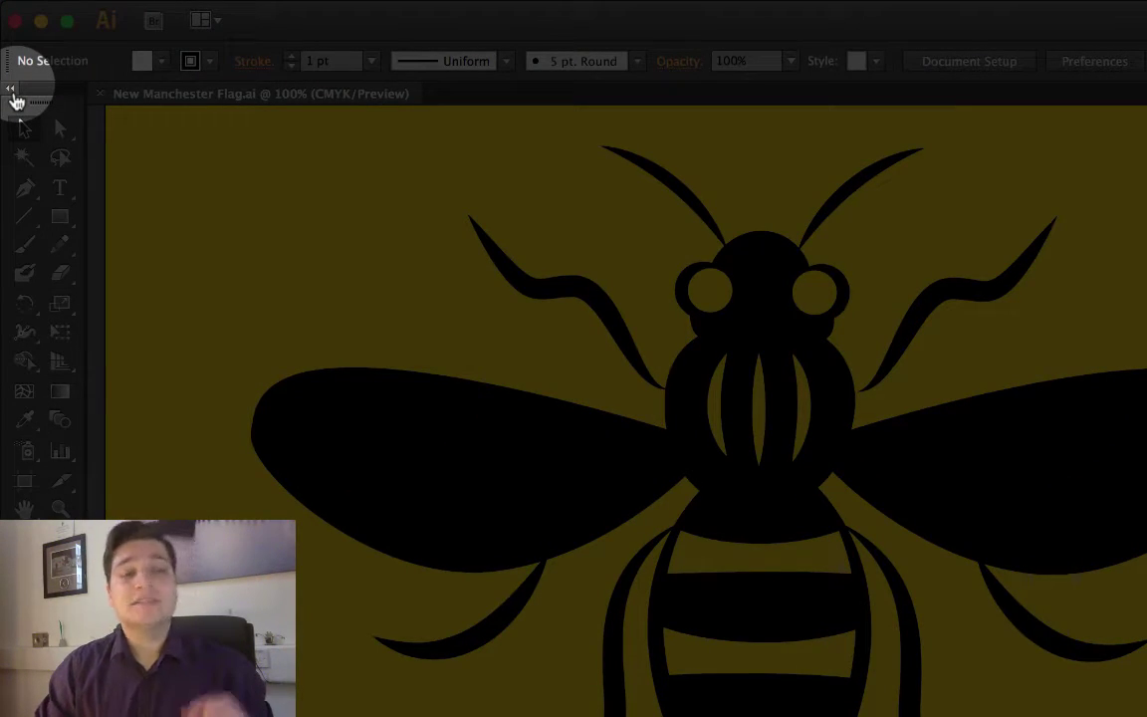
# Collapse the Tools panel to a single column and expand it back to two columns.
pyautogui.click(14, 95)
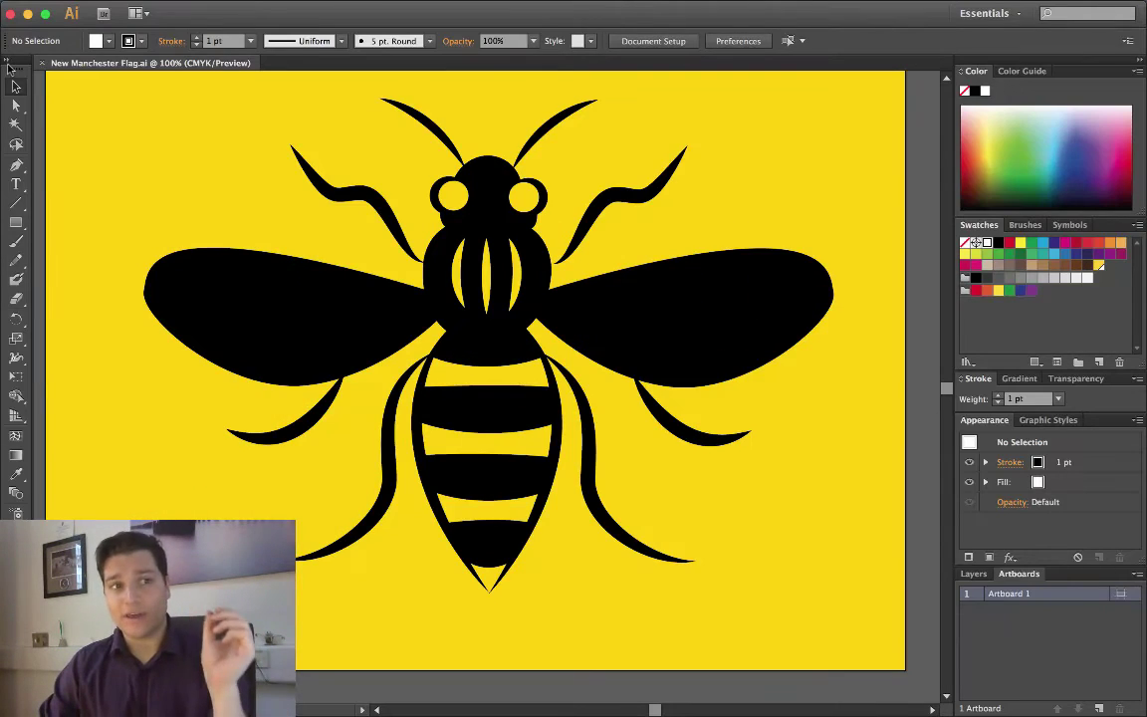
pyautogui.click(8, 63)
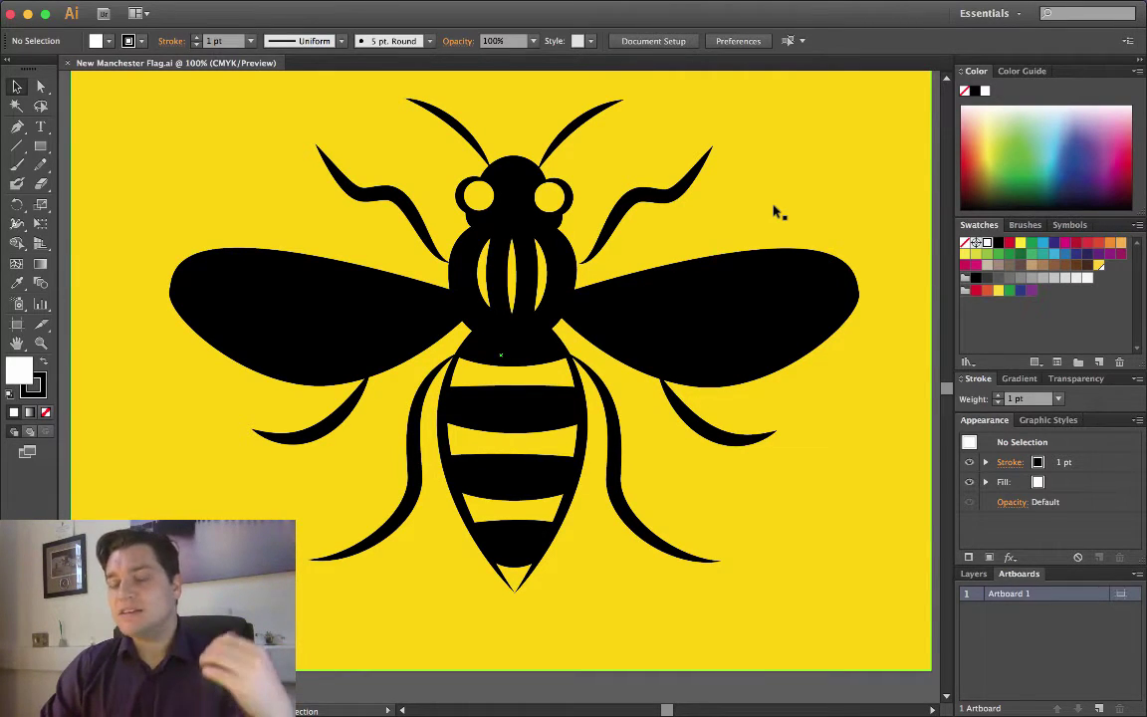
# Switch to the Painting workspace.
pyautogui.moveTo(439, 2)
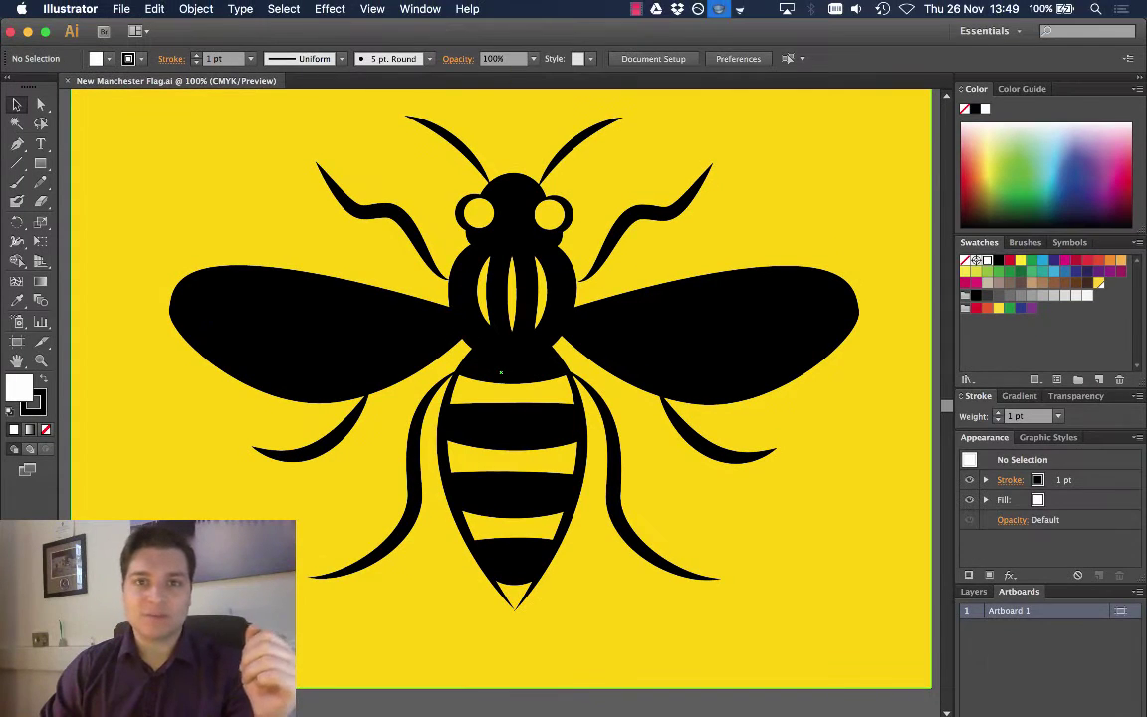
pyautogui.click(419, 8)
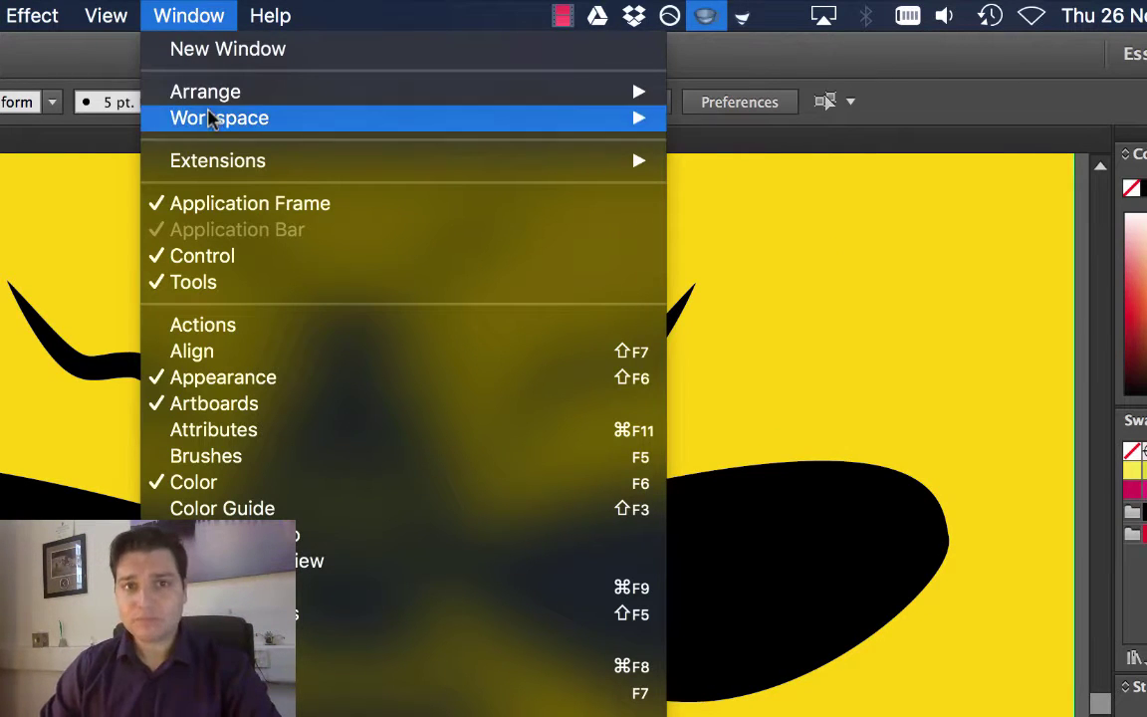
pyautogui.moveTo(212, 120)
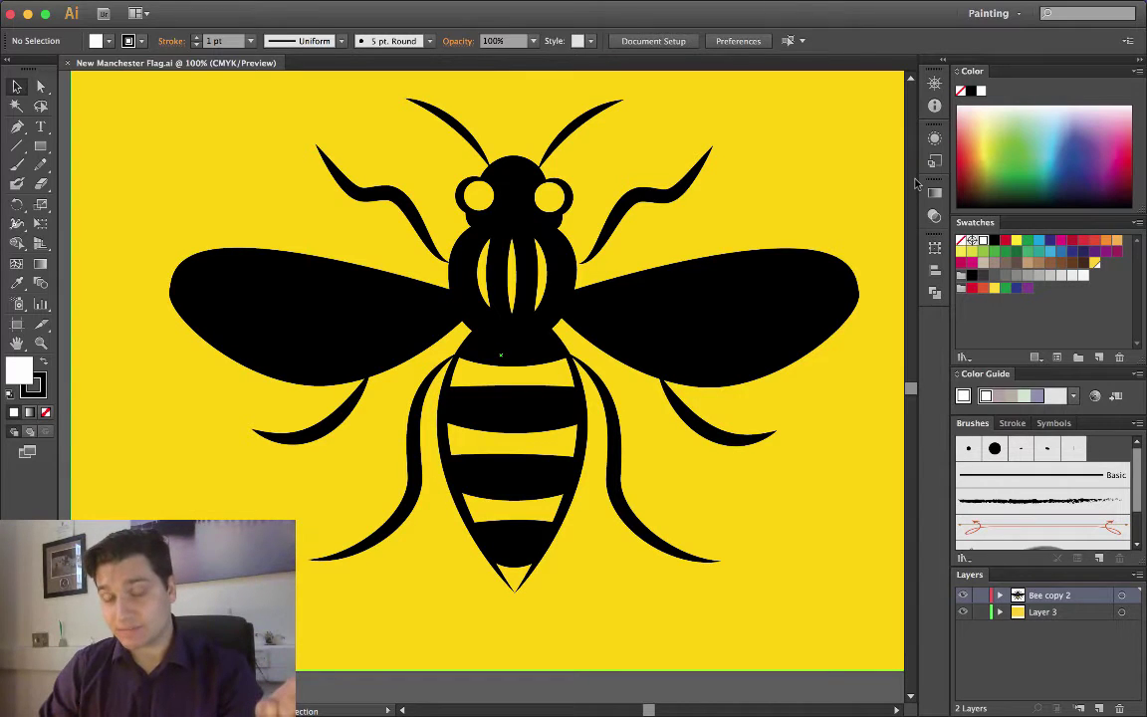
# Change the workspace to Tracing.
pyautogui.moveTo(284, 5)
pyautogui.click(420, 8)
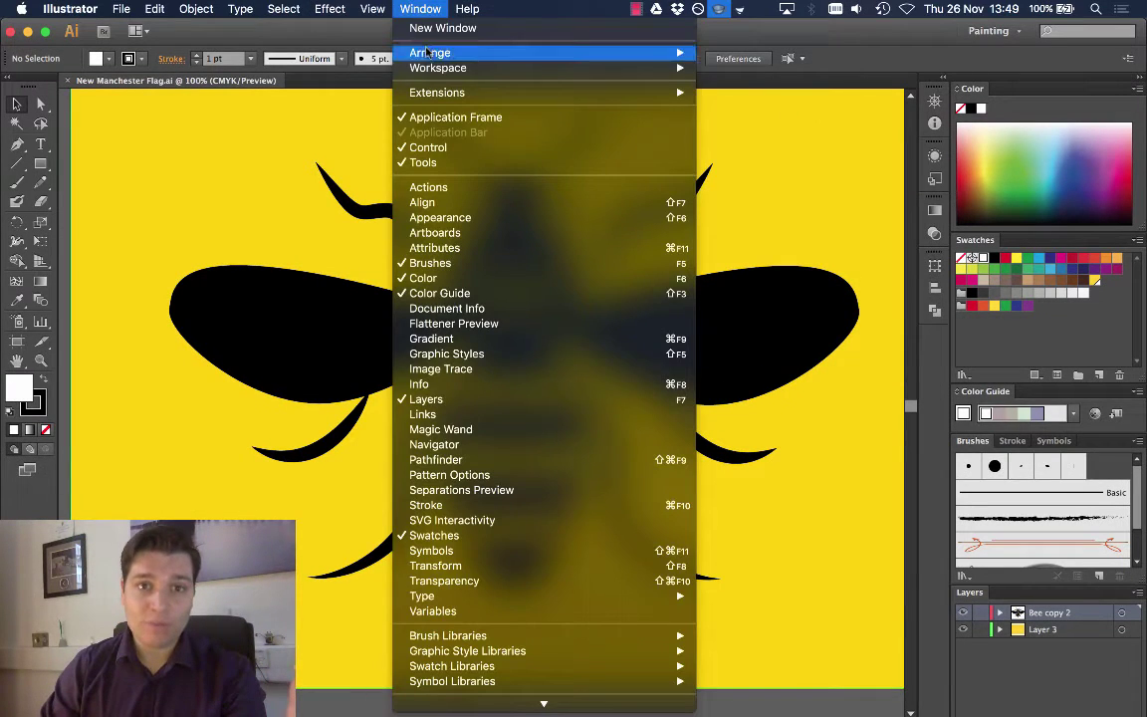
pyautogui.moveTo(439, 68)
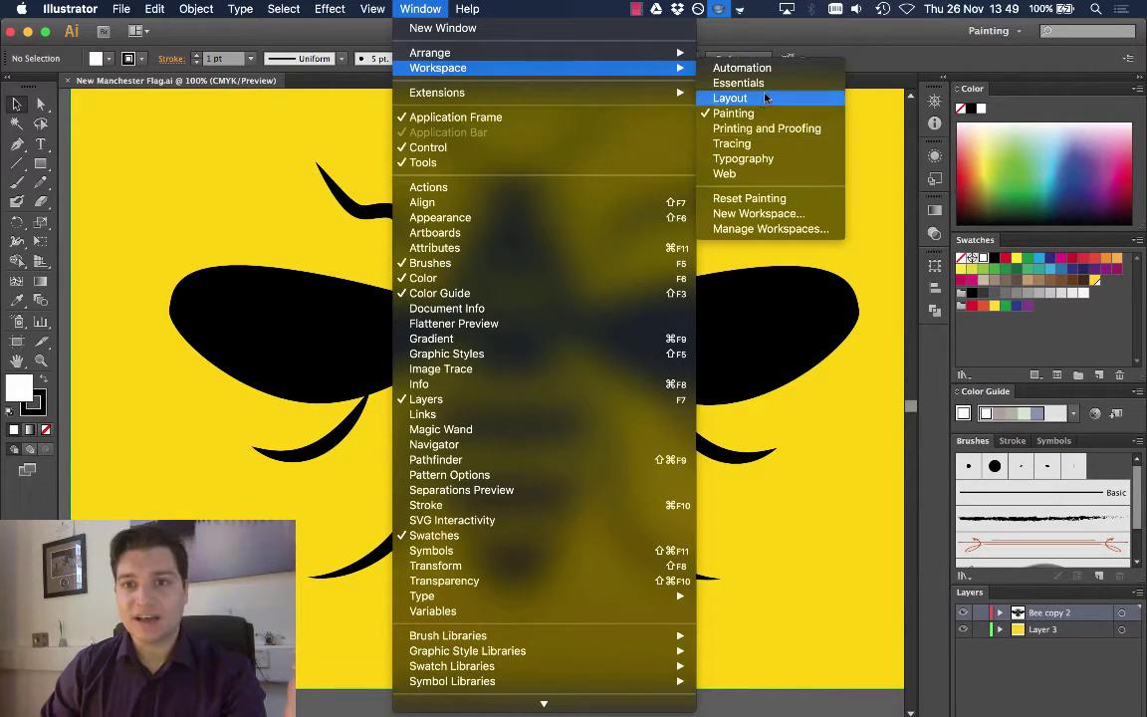
pyautogui.click(731, 143)
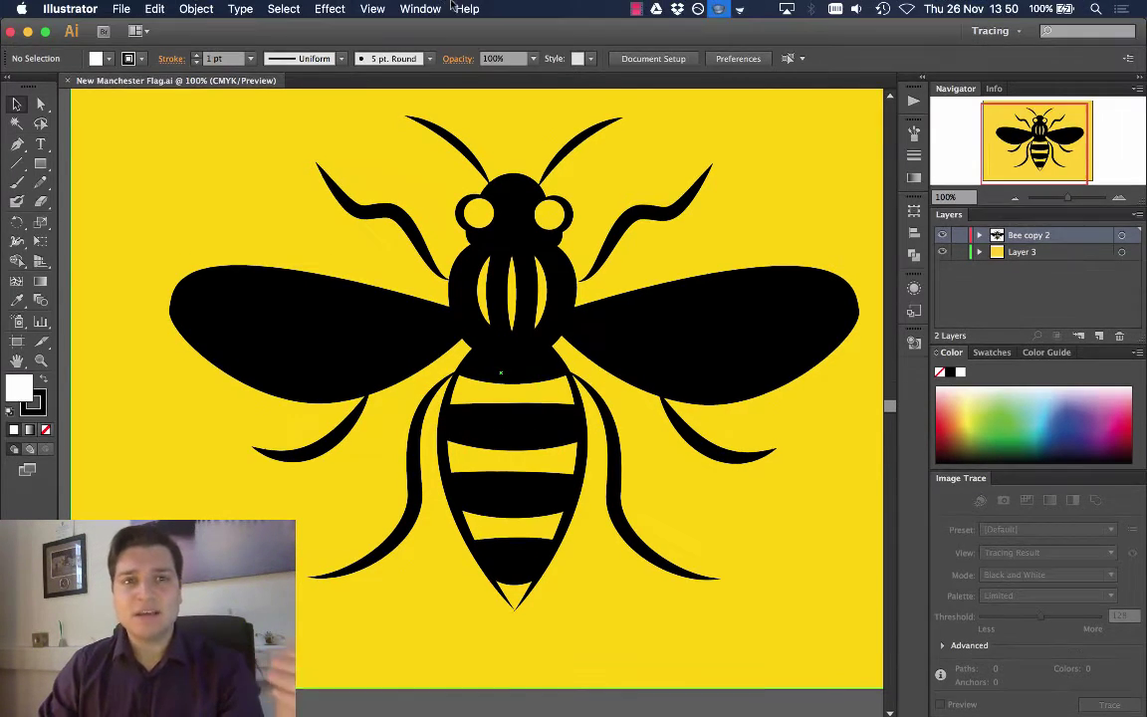
# Switch back to the Essentials workspace and reset it to its default panel layout.
pyautogui.click(420, 8)
pyautogui.moveTo(467, 68)
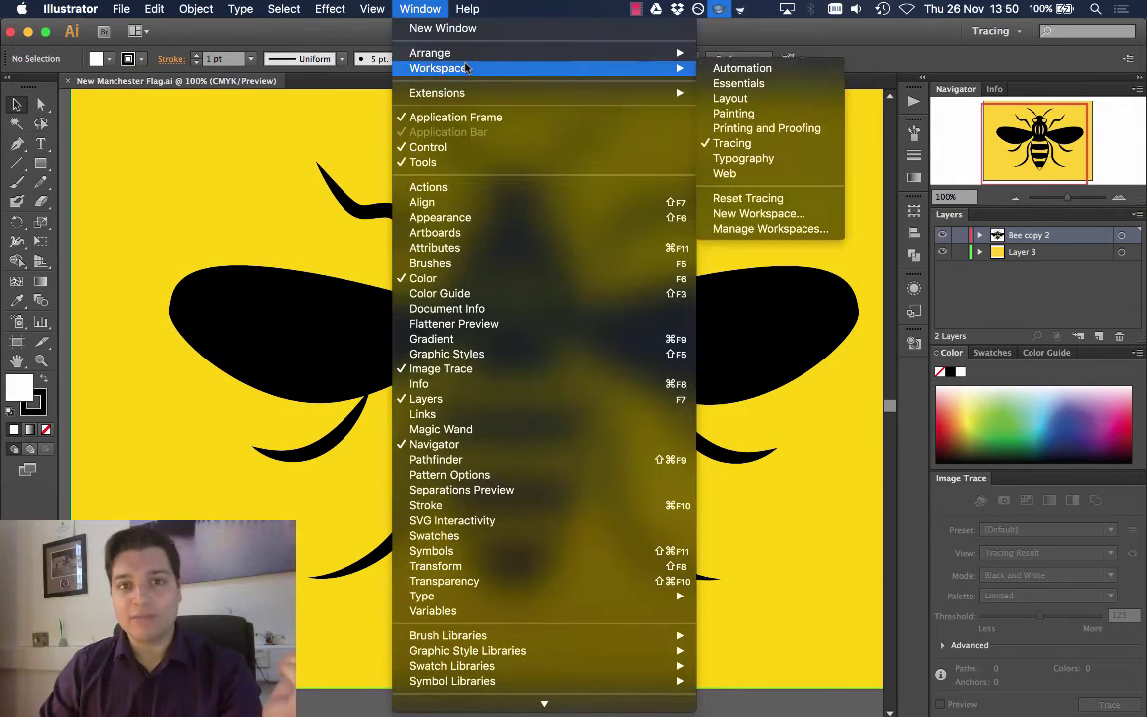
pyautogui.click(772, 83)
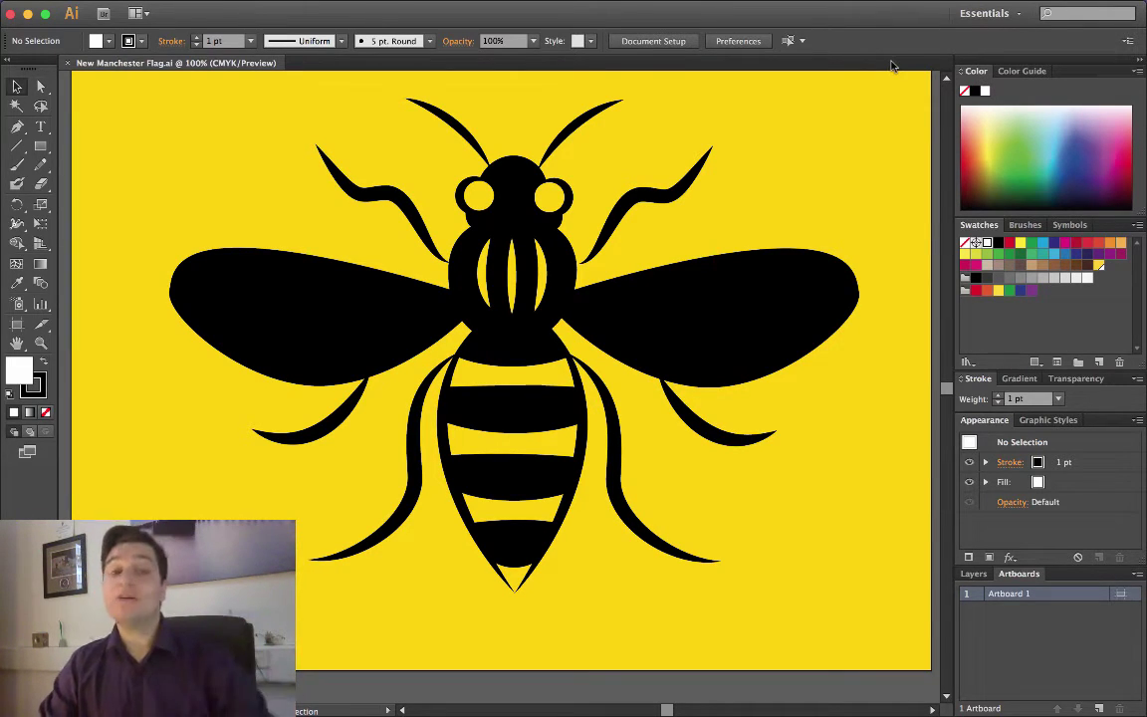
pyautogui.moveTo(538, 3)
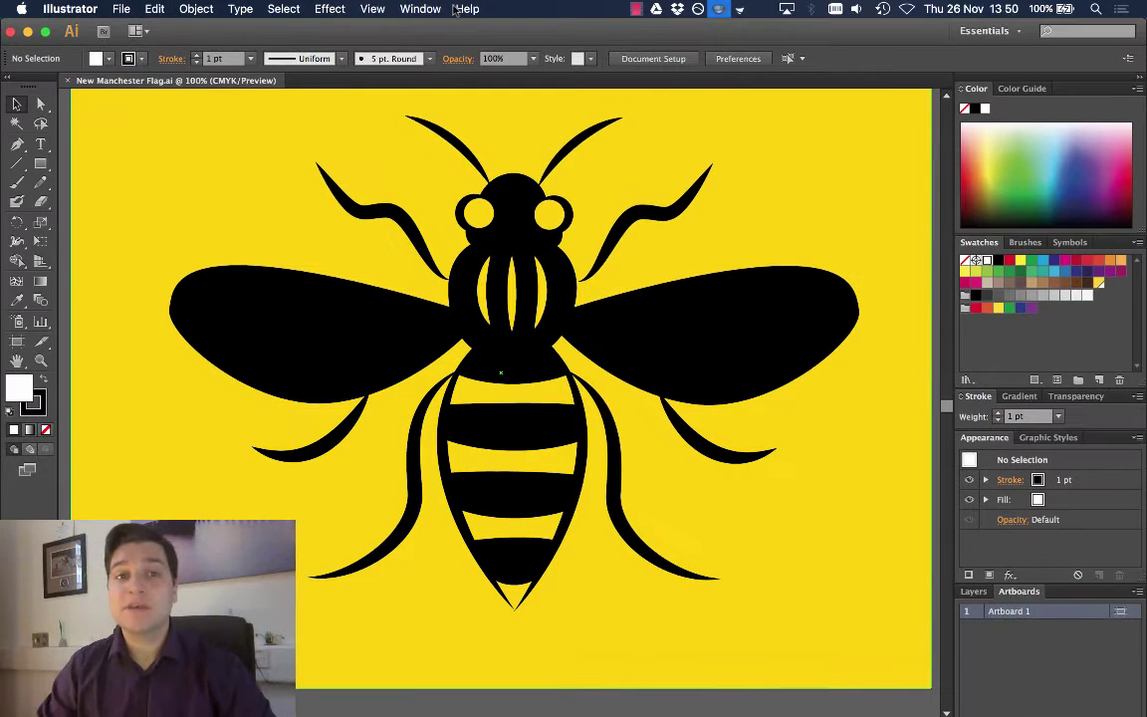
pyautogui.click(420, 9)
pyautogui.moveTo(438, 66)
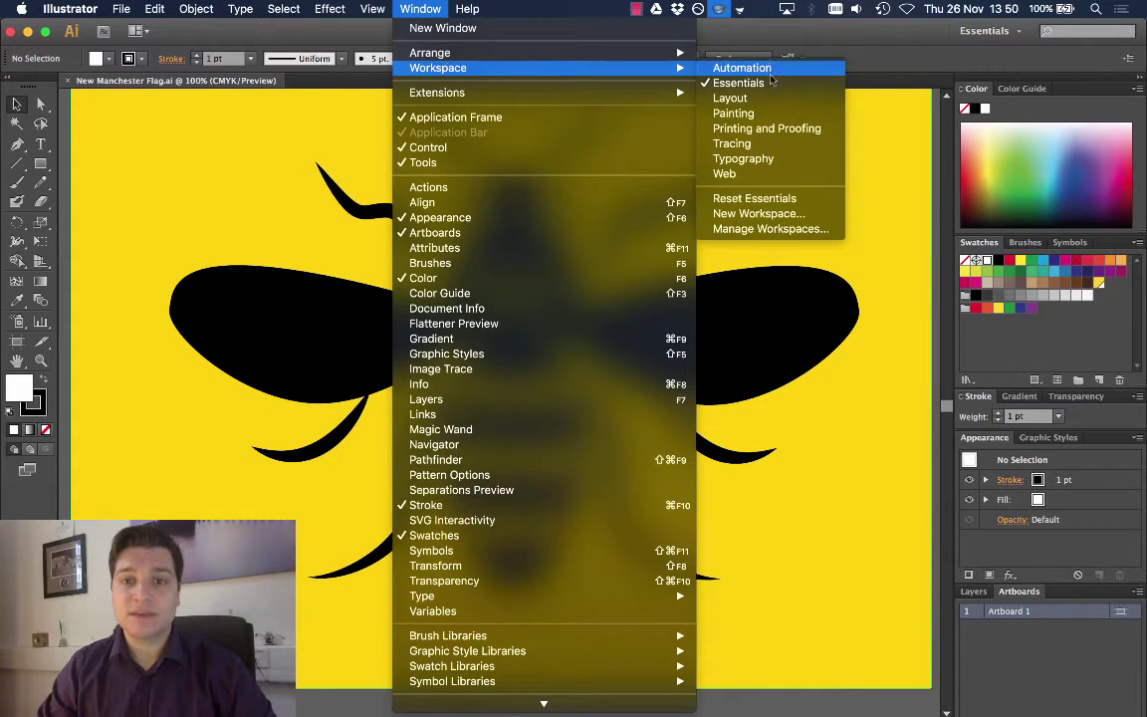
pyautogui.press('Return')
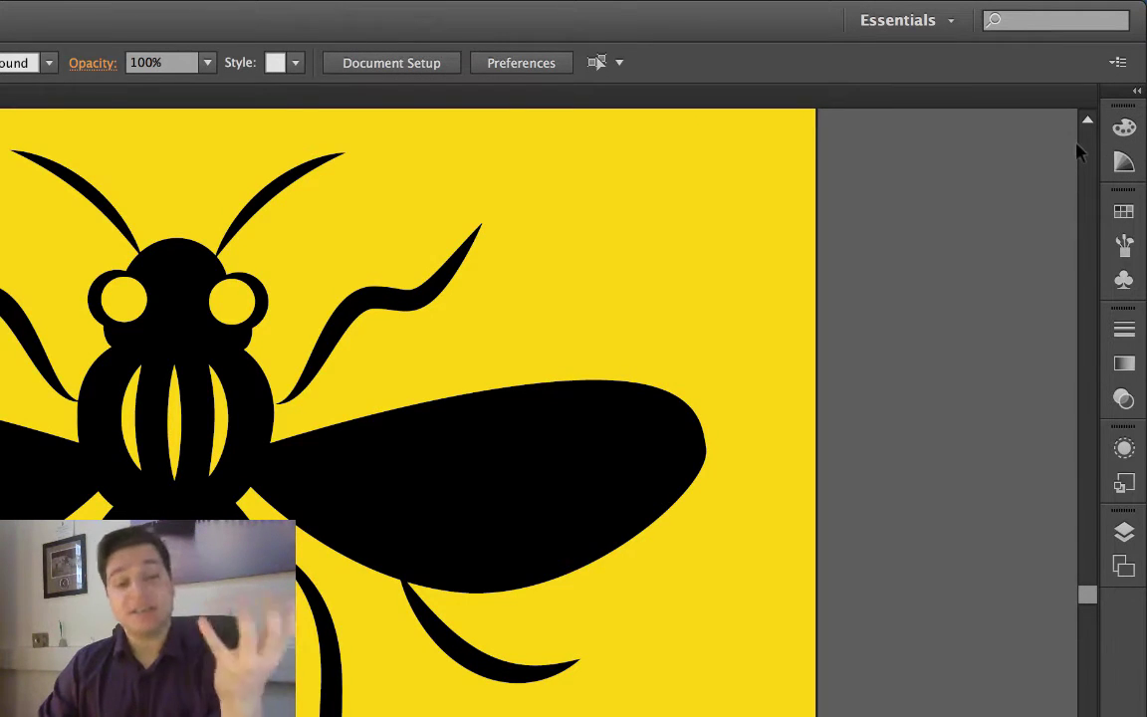
# View the Color, Swatches and Appearance panels one after another from the collapsed dock, closing each again.
pyautogui.click(1126, 128)
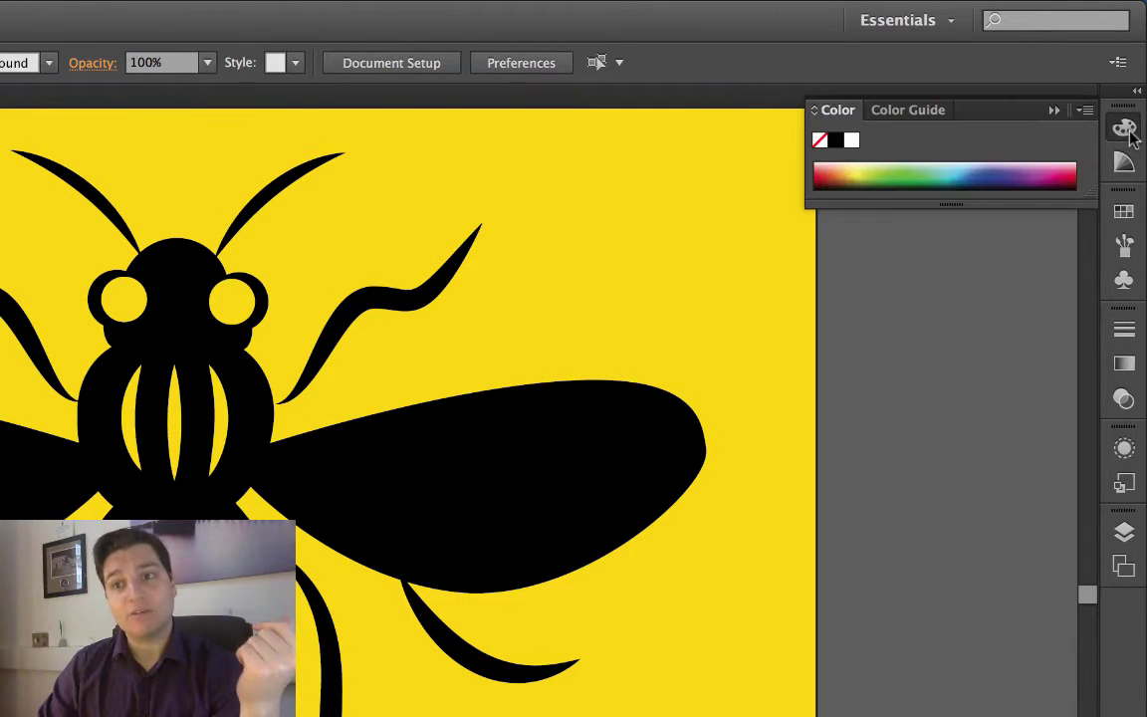
pyautogui.click(1127, 128)
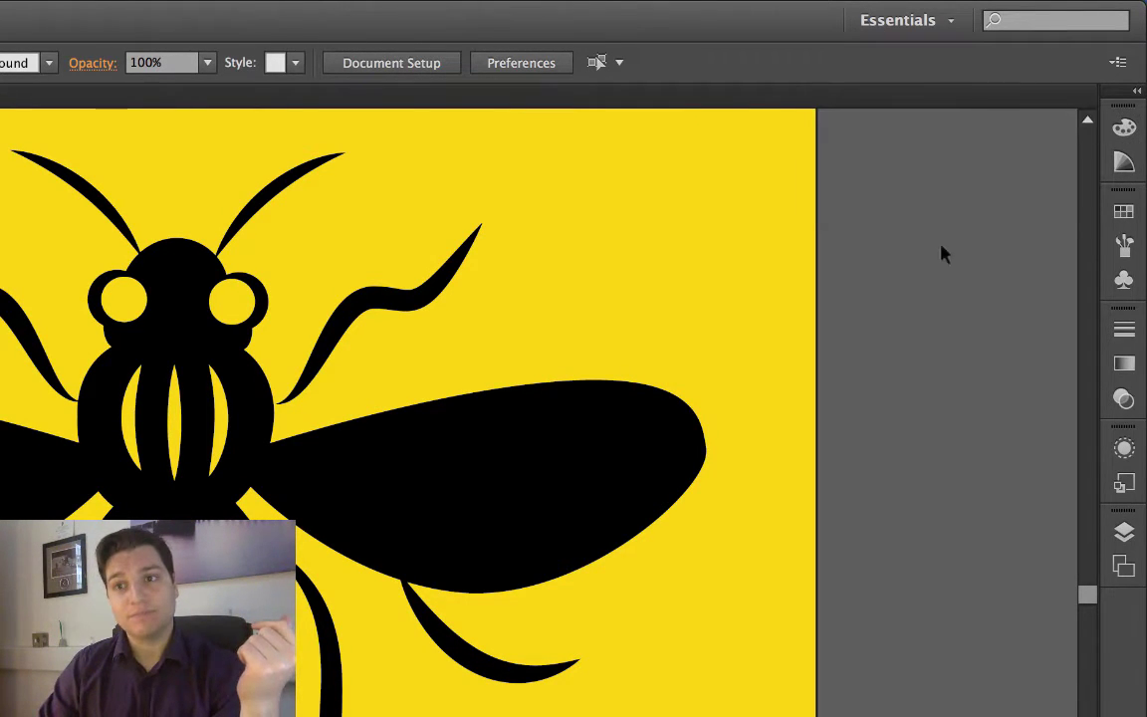
pyautogui.click(1123, 217)
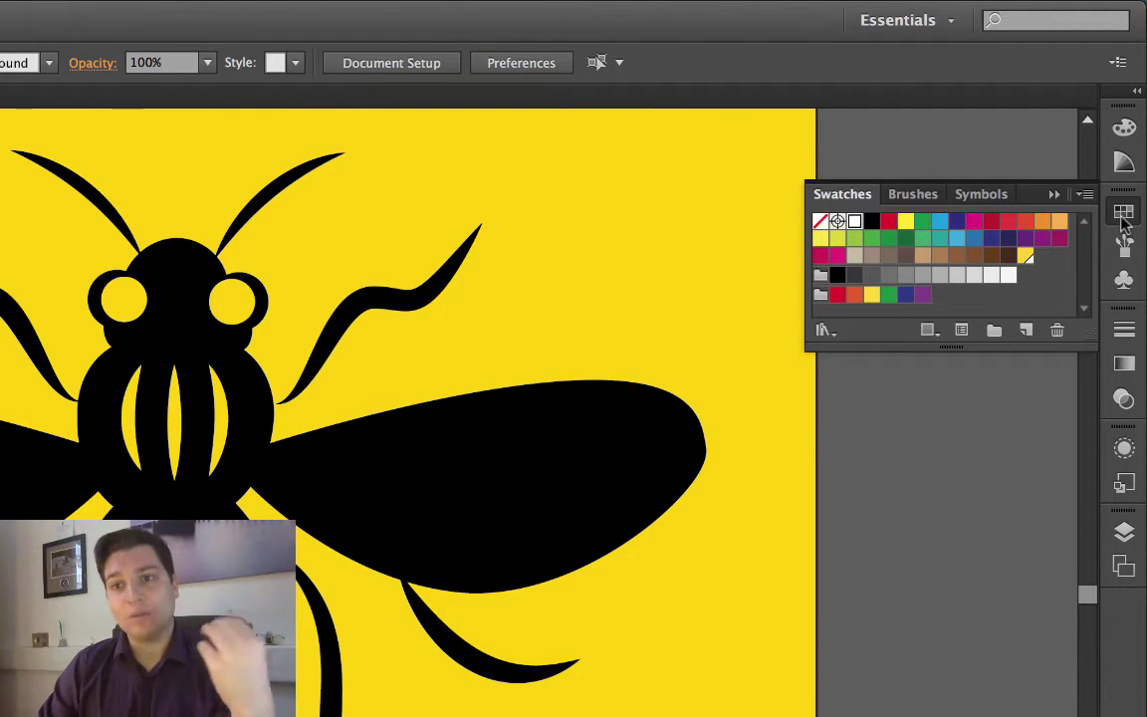
pyautogui.click(1123, 217)
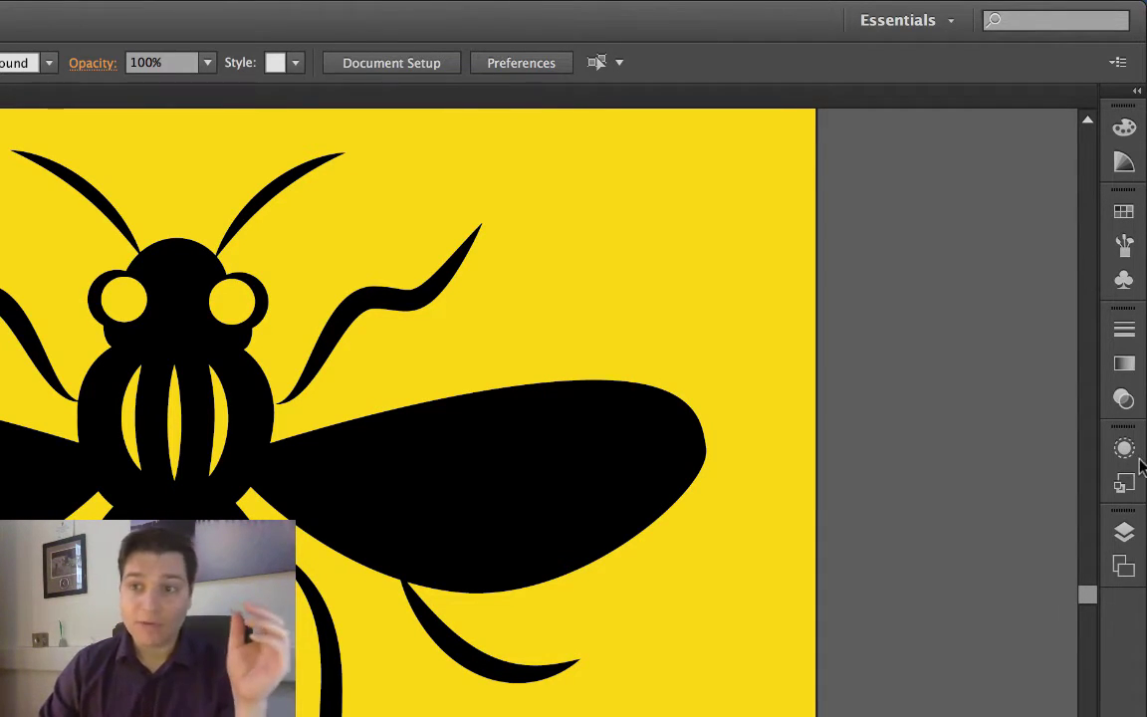
pyautogui.click(1123, 449)
pyautogui.click(1123, 449)
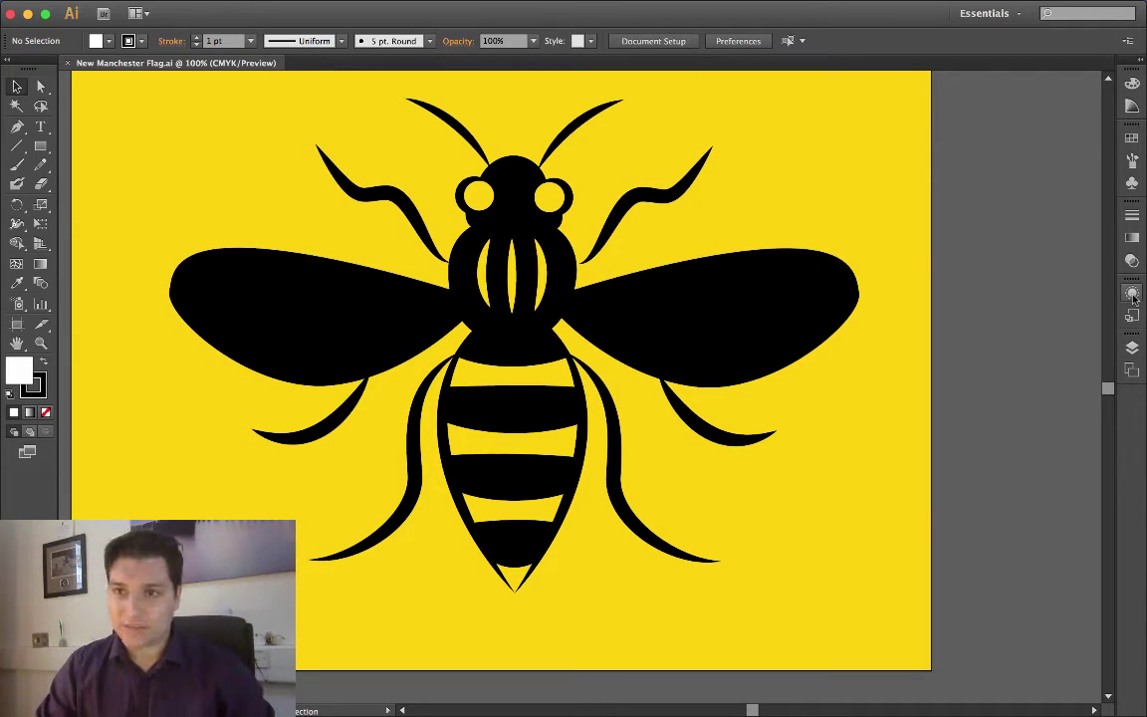
# Expand the docked panels and bring up the Gradient, Transparency, Stroke, Color Guide and Color panels in turn.
pyautogui.click(1142, 63)
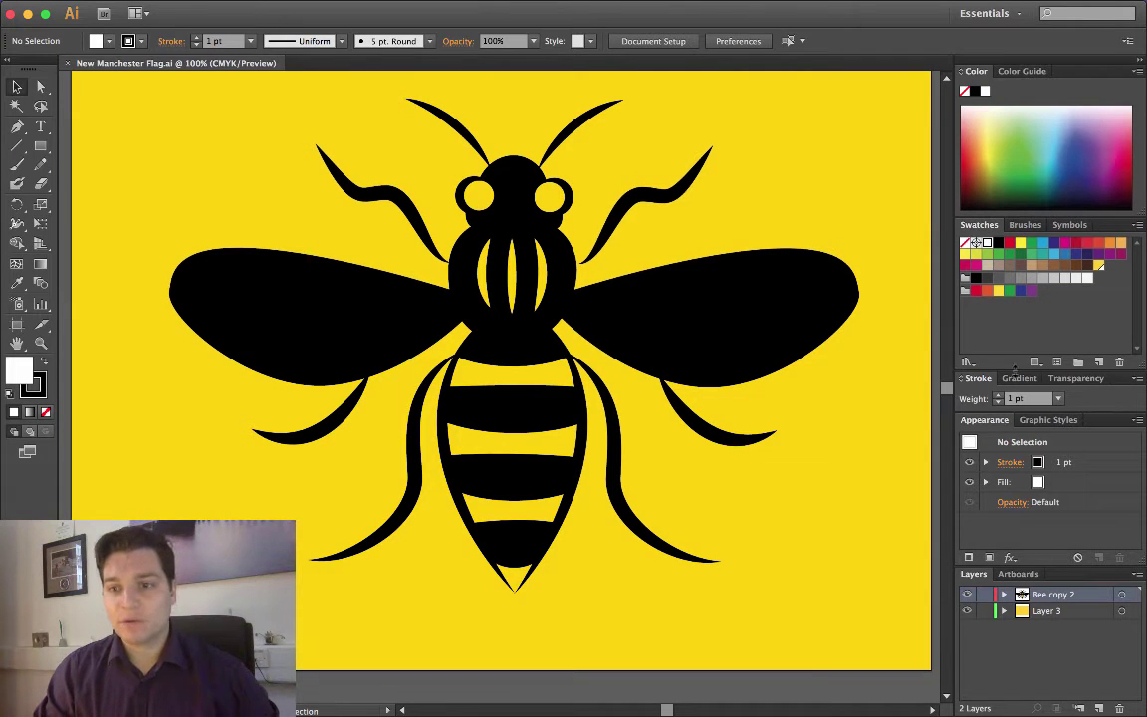
pyautogui.hotkey('ctrl', 'F9')
pyautogui.click(1076, 306)
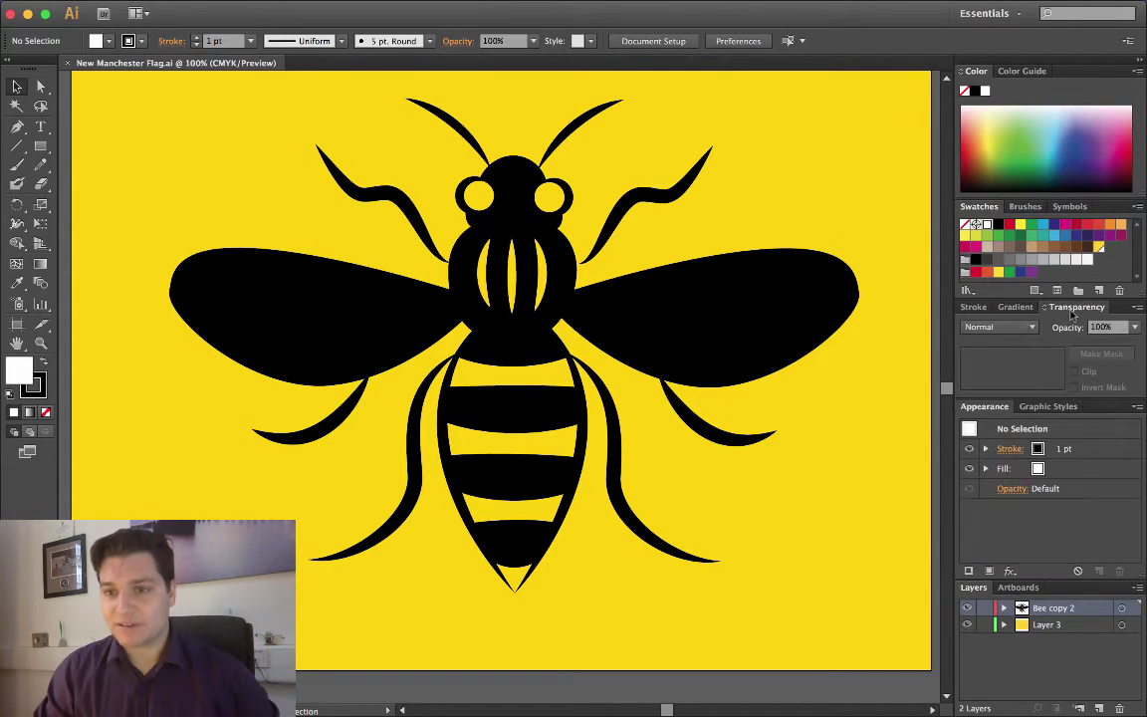
pyautogui.click(976, 307)
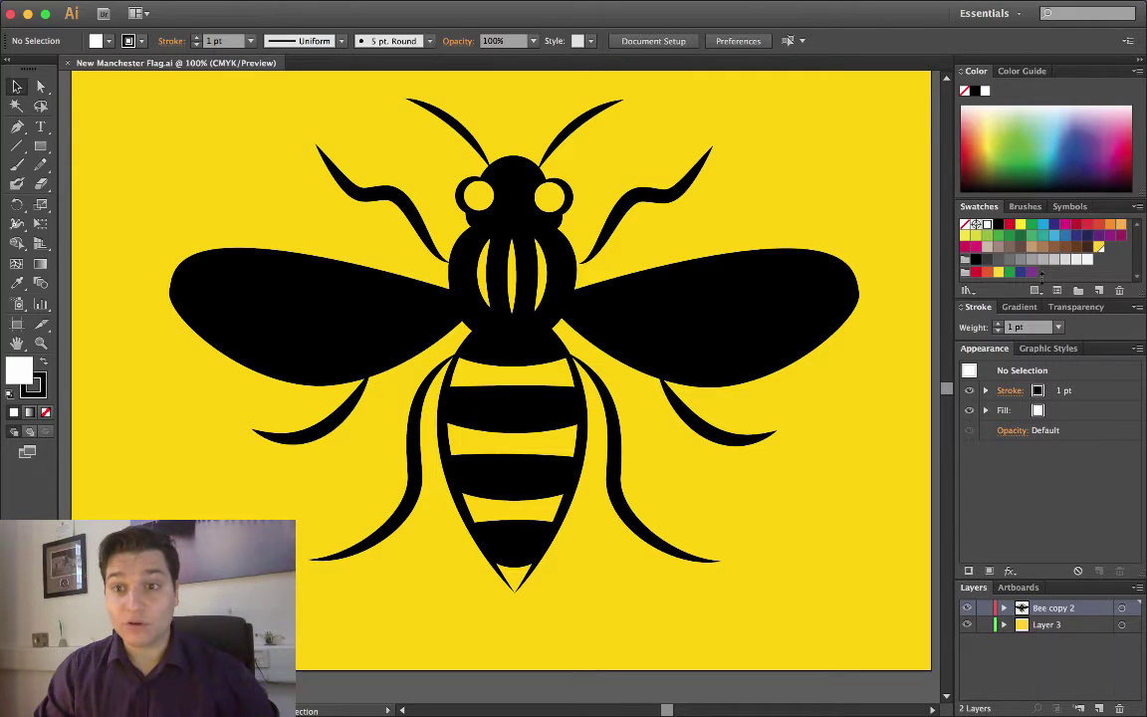
pyautogui.click(1022, 71)
pyautogui.click(975, 71)
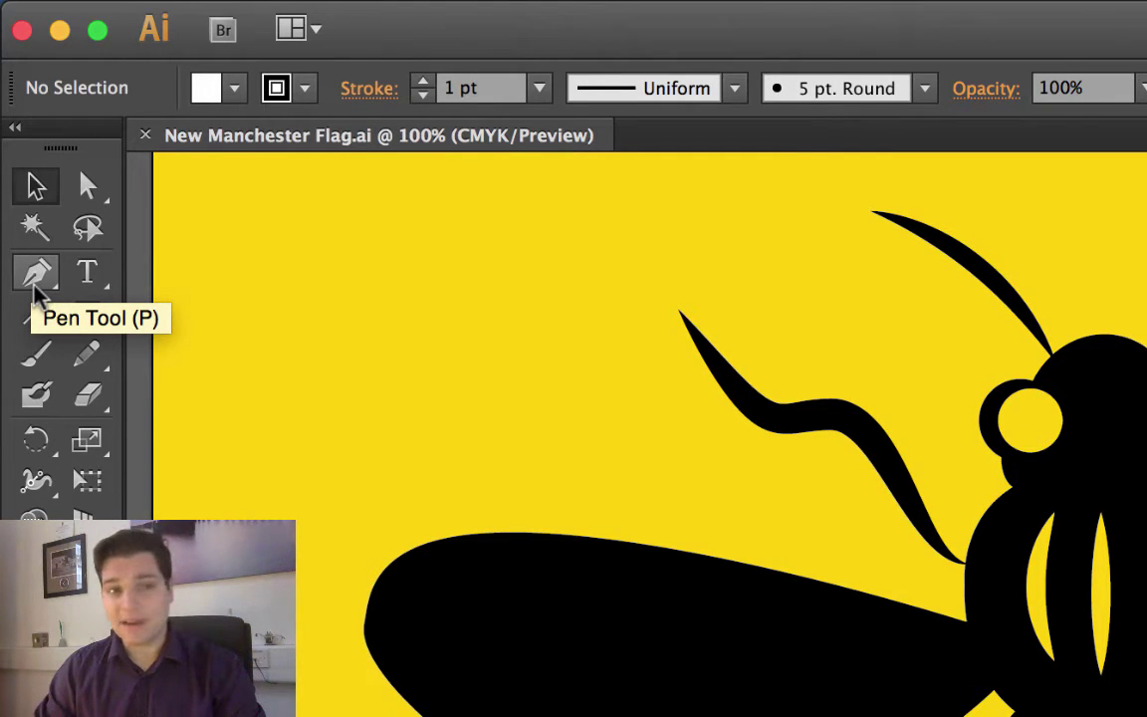
# Cycle the Pen tool group through Add Anchor Point, Convert Anchor Point and Pen, and return to the Selection tool.
pyautogui.click(34, 289)
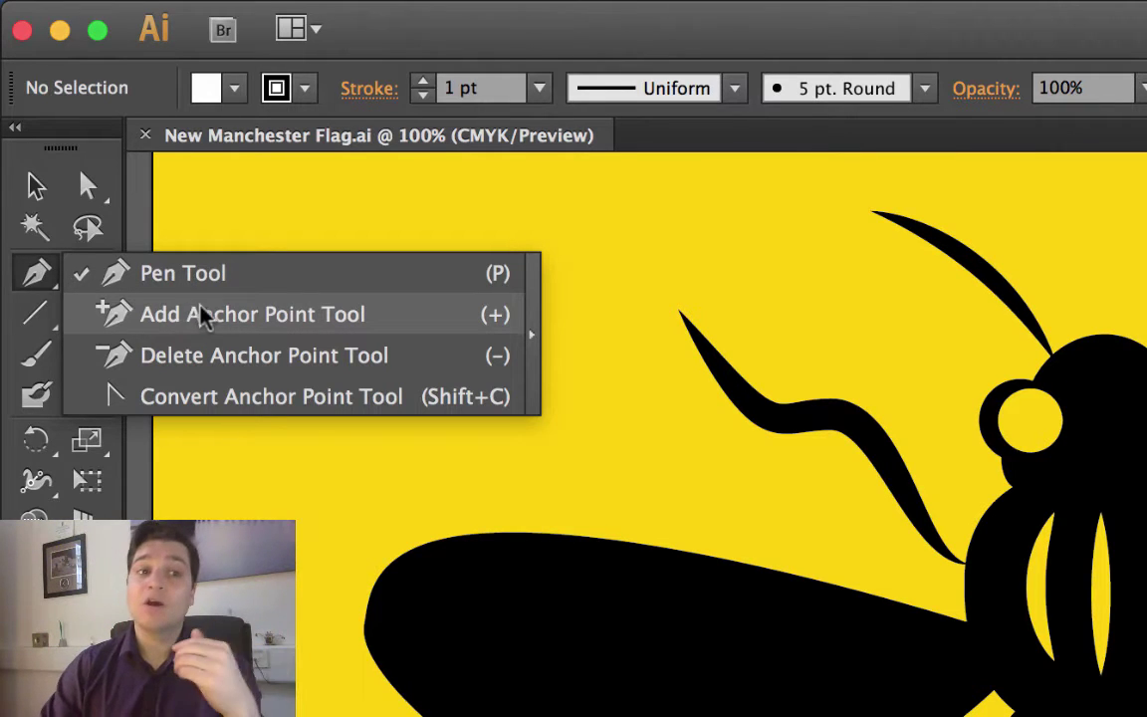
pyautogui.click(289, 317)
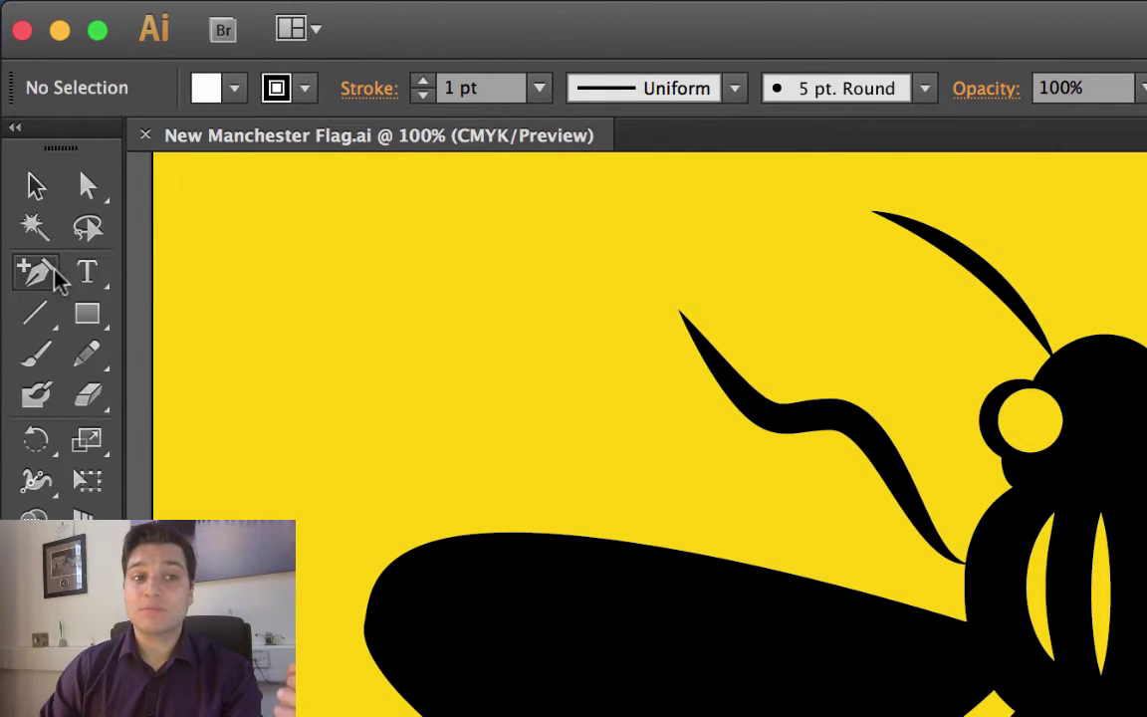
pyautogui.moveTo(50, 274); pyautogui.dragTo(249, 400)
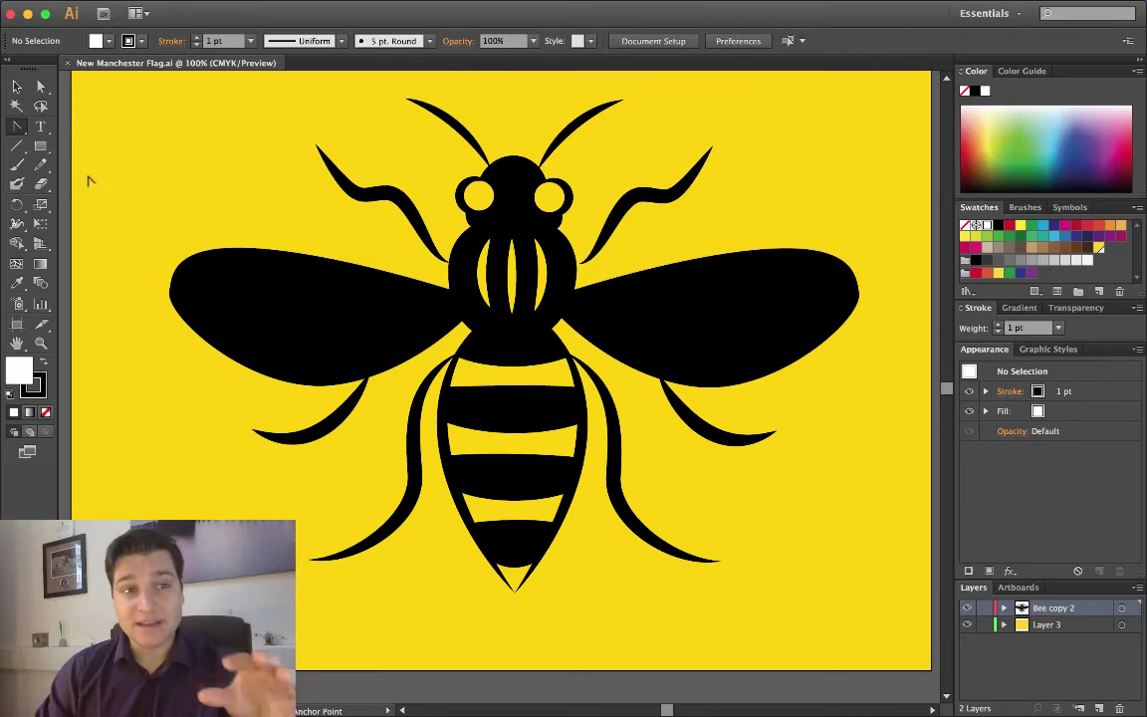
pyautogui.moveTo(17, 127); pyautogui.dragTo(60, 122)
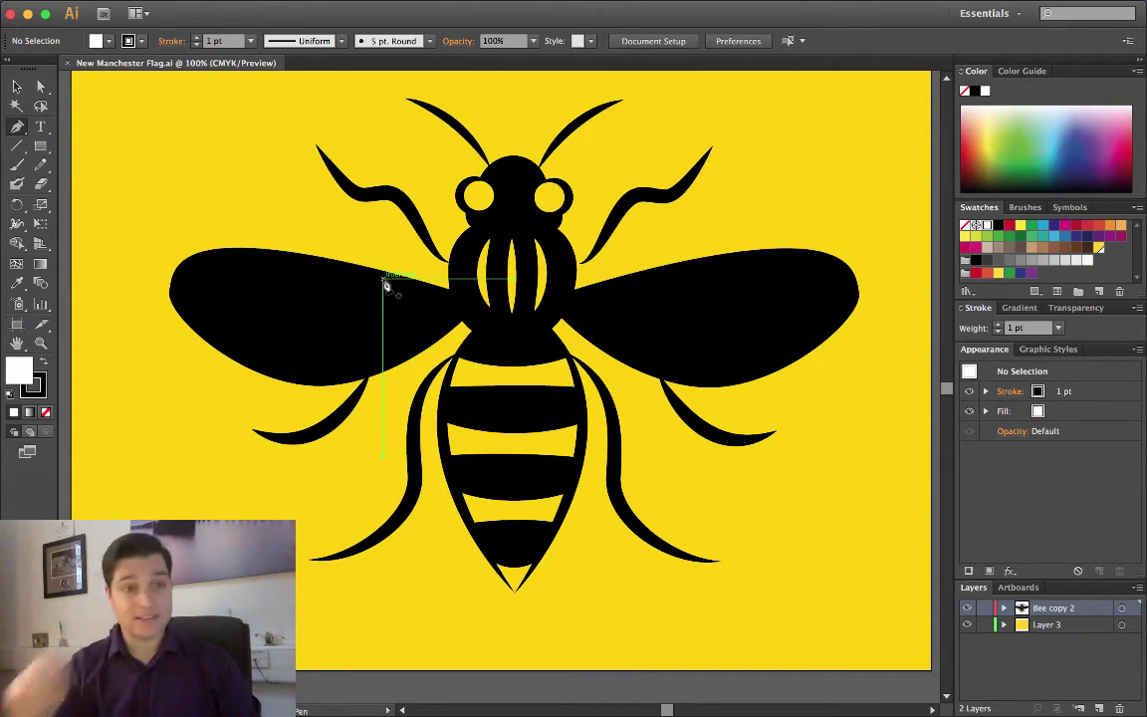
pyautogui.moveTo(17, 126); pyautogui.dragTo(110, 147)
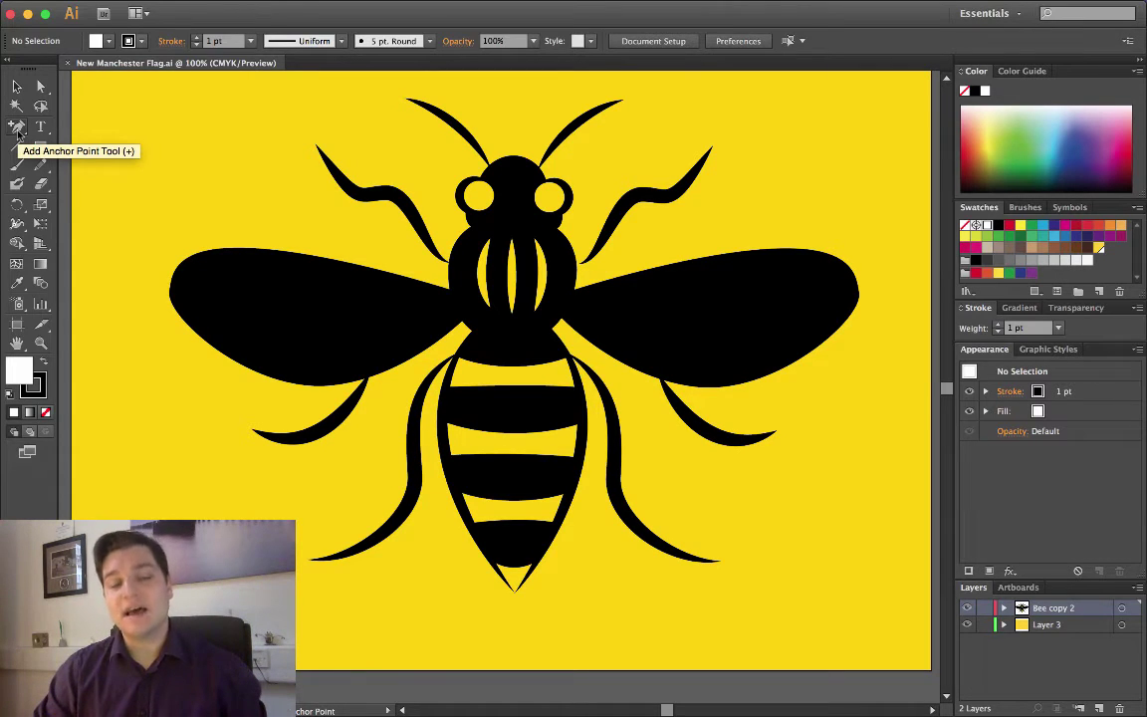
pyautogui.click(17, 128)
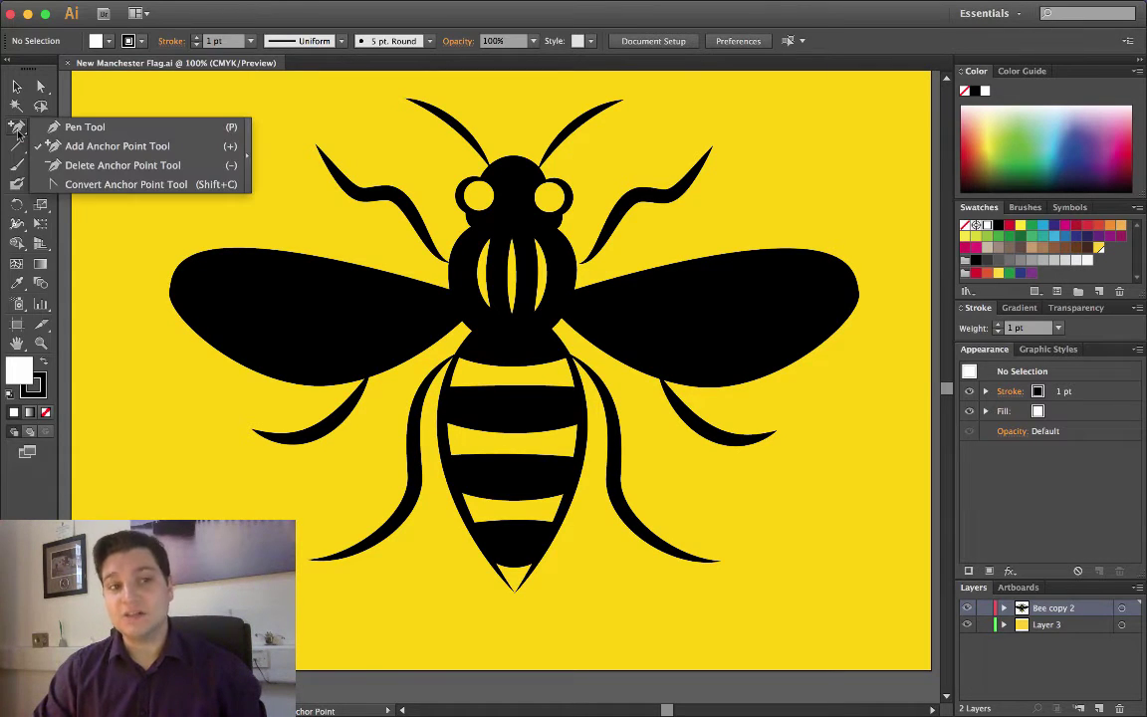
pyautogui.click(87, 127)
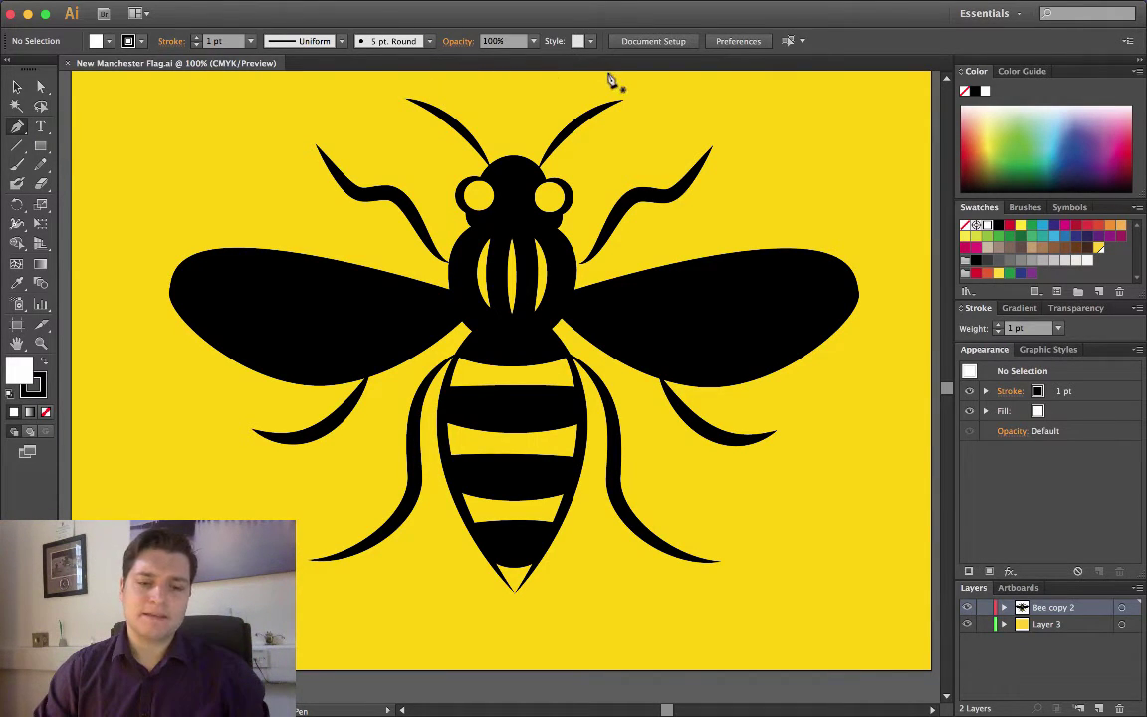
pyautogui.click(17, 87)
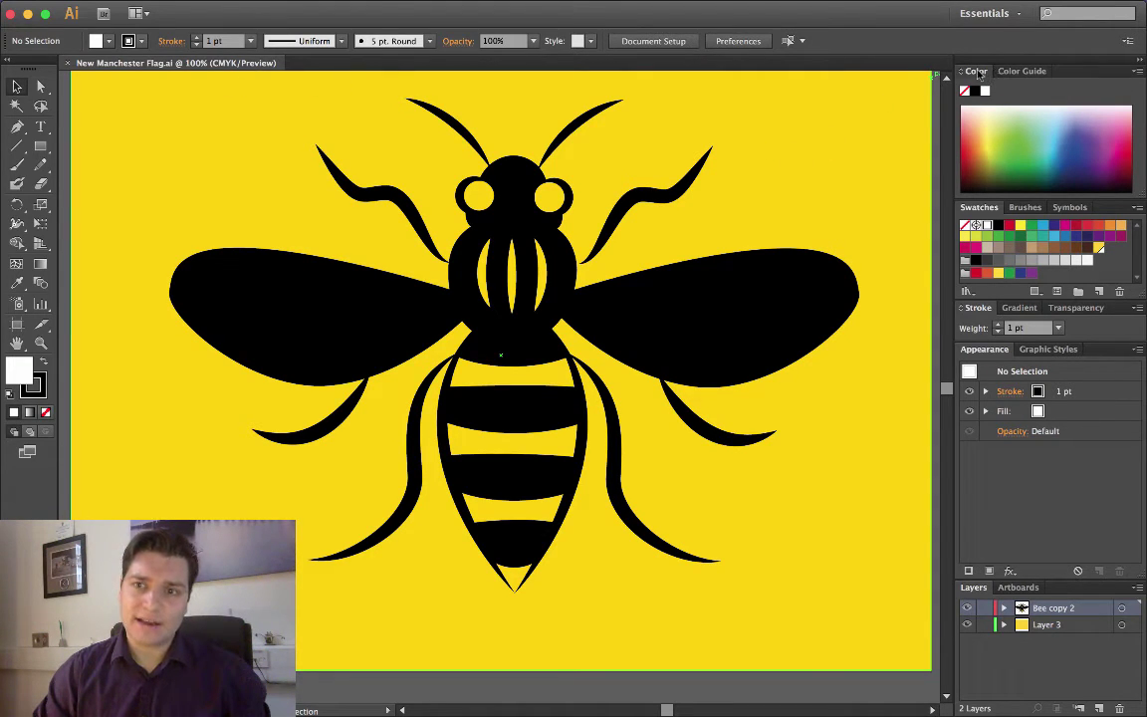
# Undock the Color and Swatches panels and float them over the artwork.
pyautogui.moveTo(978, 75); pyautogui.dragTo(106, 95)
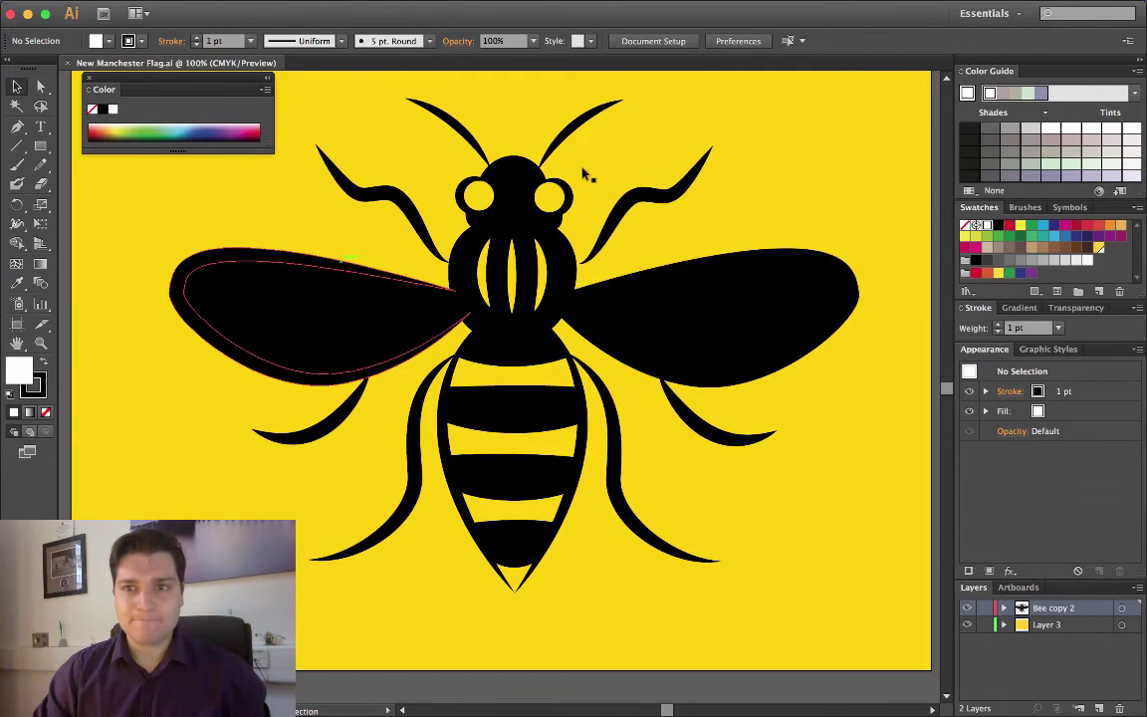
pyautogui.moveTo(979, 207)
pyautogui.mouseDown()
pyautogui.moveTo(846, 176)
pyautogui.moveTo(439, 185)
pyautogui.moveTo(89, 344)
pyautogui.moveTo(140, 563)
pyautogui.mouseUp()
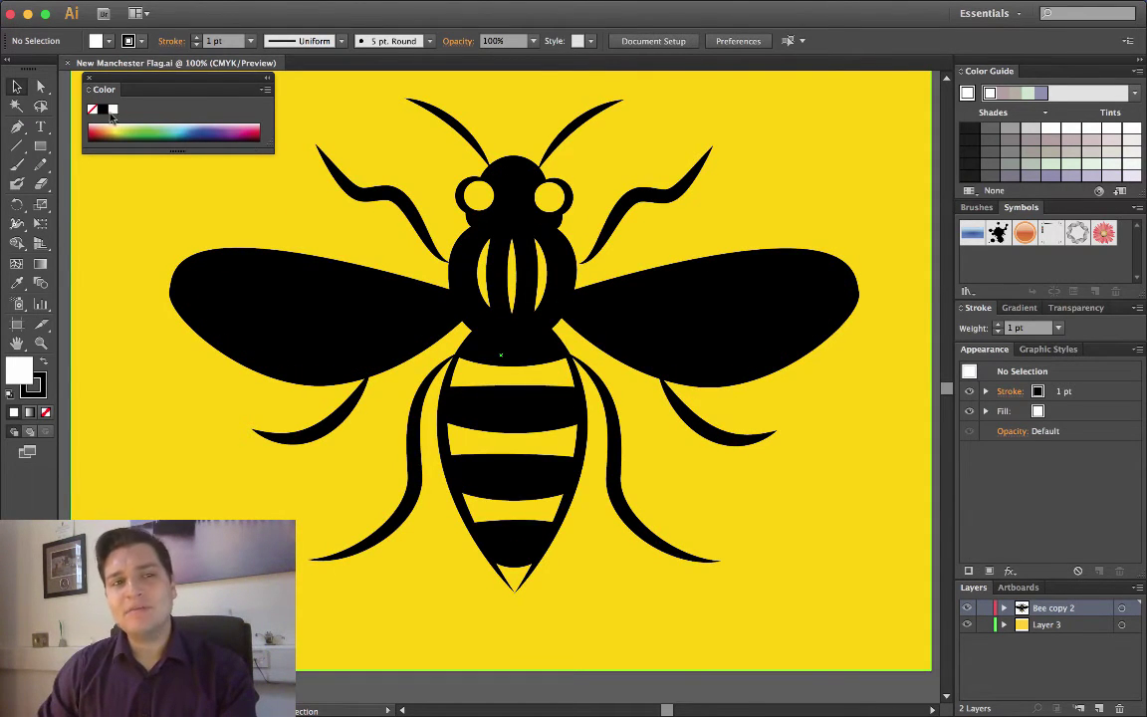
# Reset the Essentials workspace to restore the moved panels to the dock.
pyautogui.moveTo(274, 5)
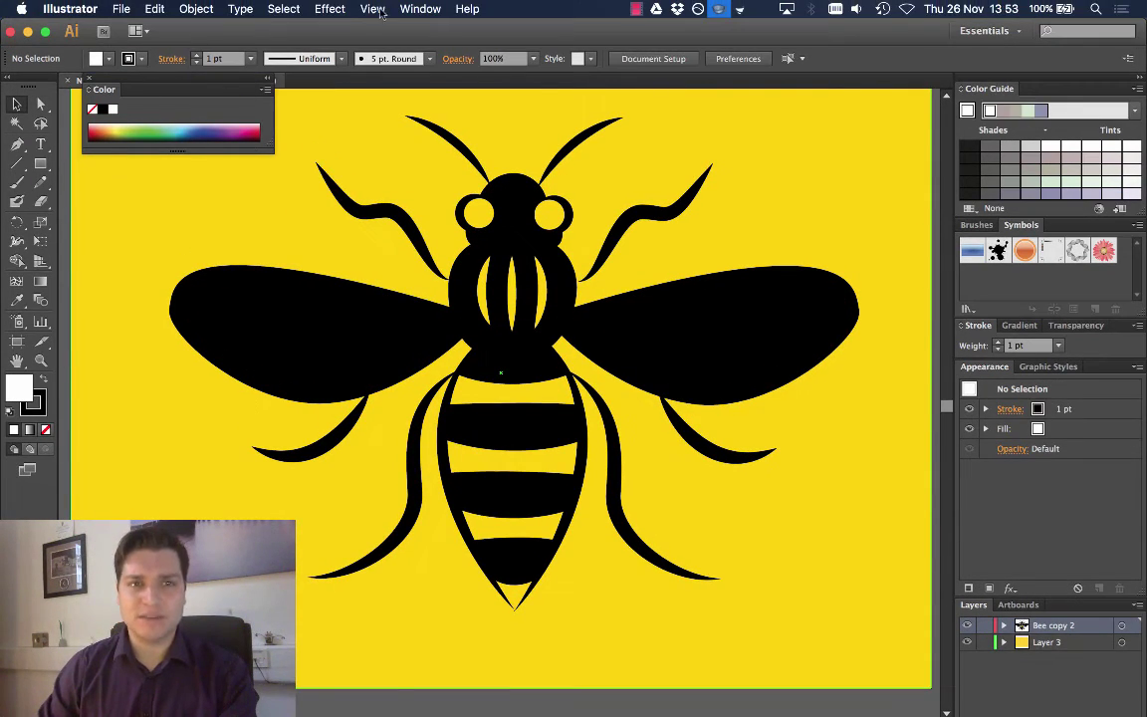
pyautogui.click(420, 9)
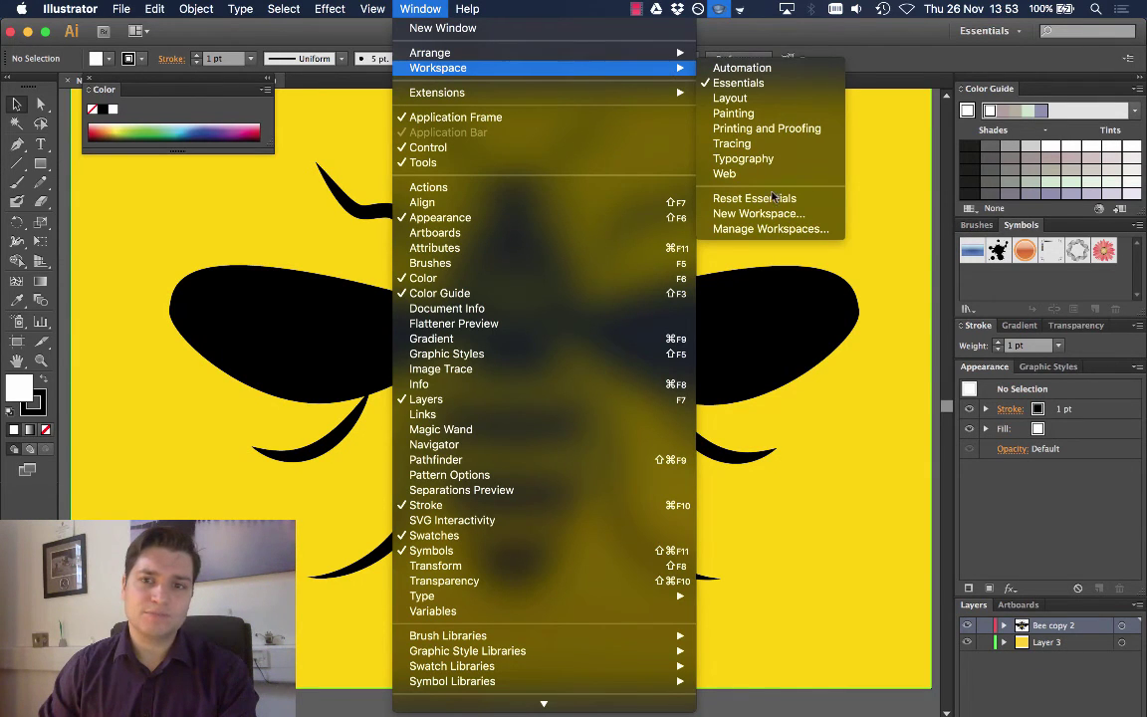
pyautogui.click(727, 185)
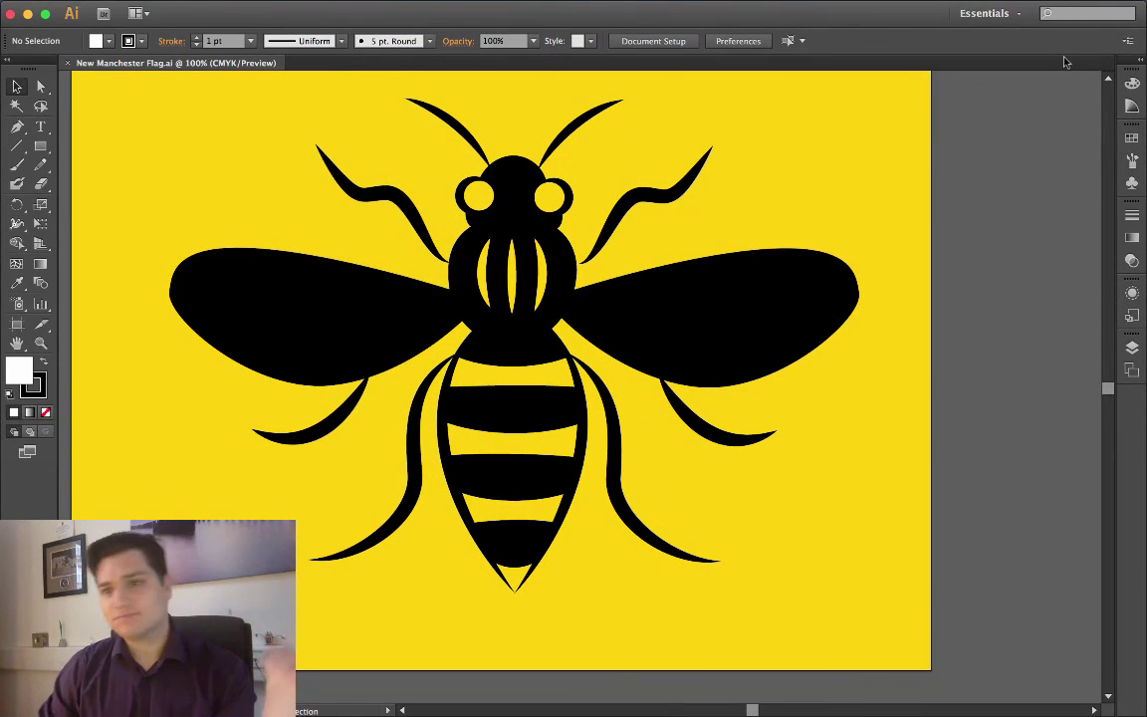
# Expand the docked panels, and pull the Tools panel out of its dock and dock it back in place.
pyautogui.click(1143, 63)
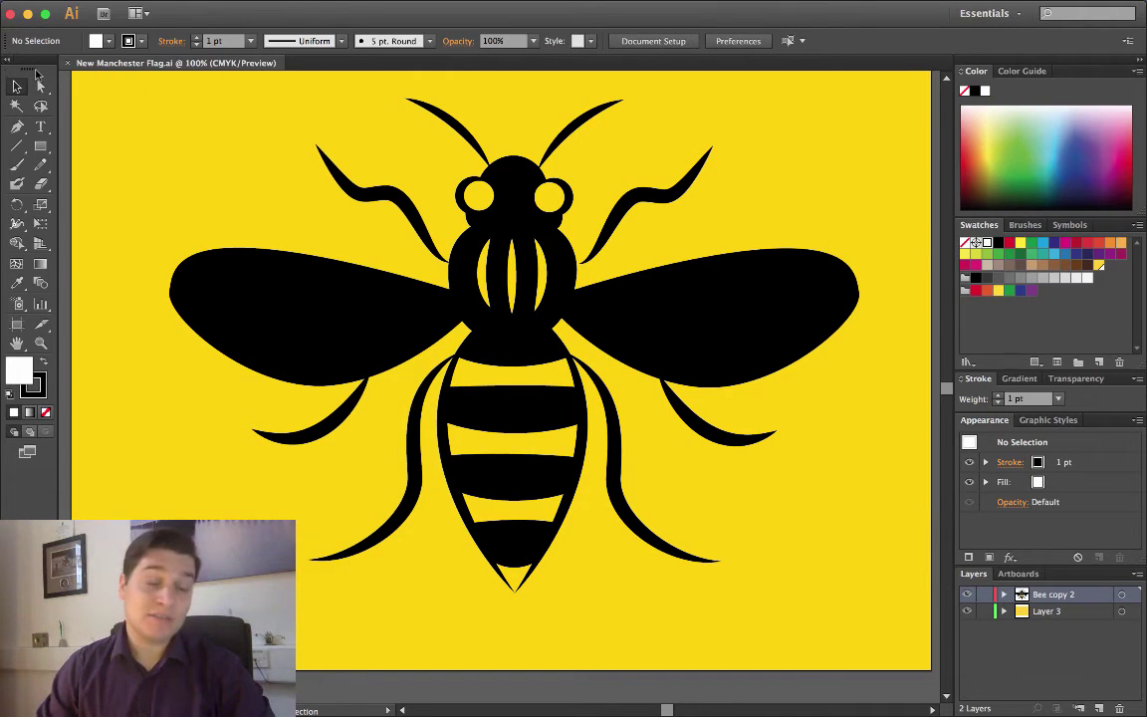
pyautogui.moveTo(27, 75); pyautogui.dragTo(14, 157)
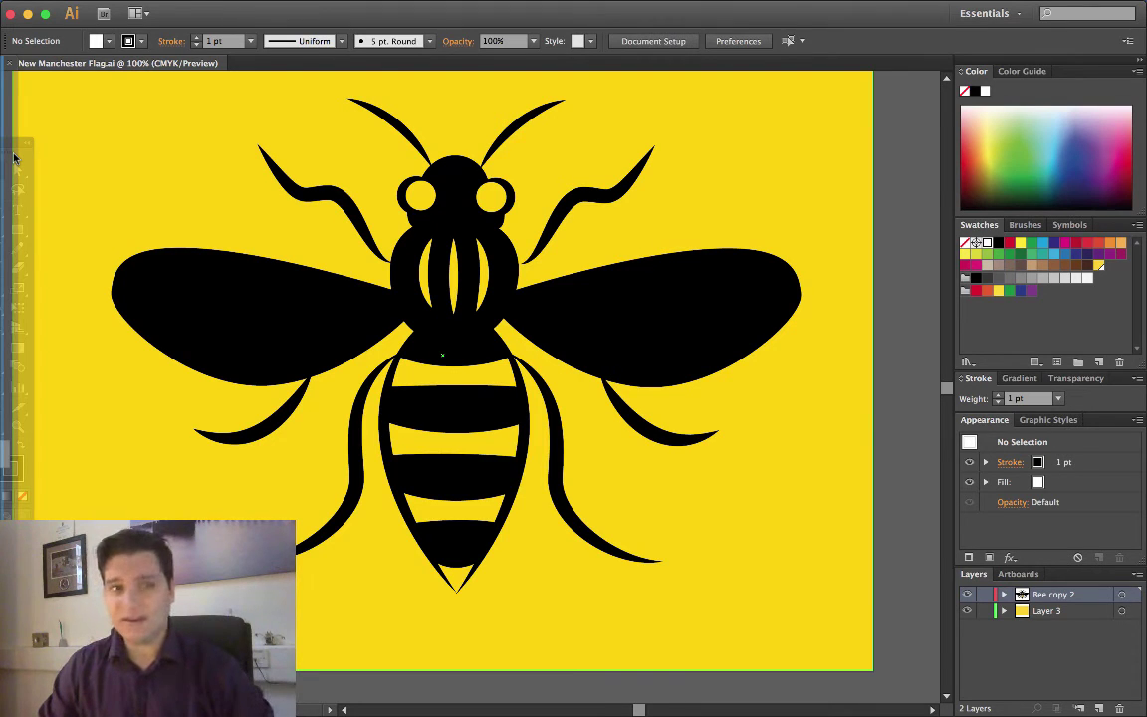
pyautogui.moveTo(14, 157); pyautogui.dragTo(14, 158)
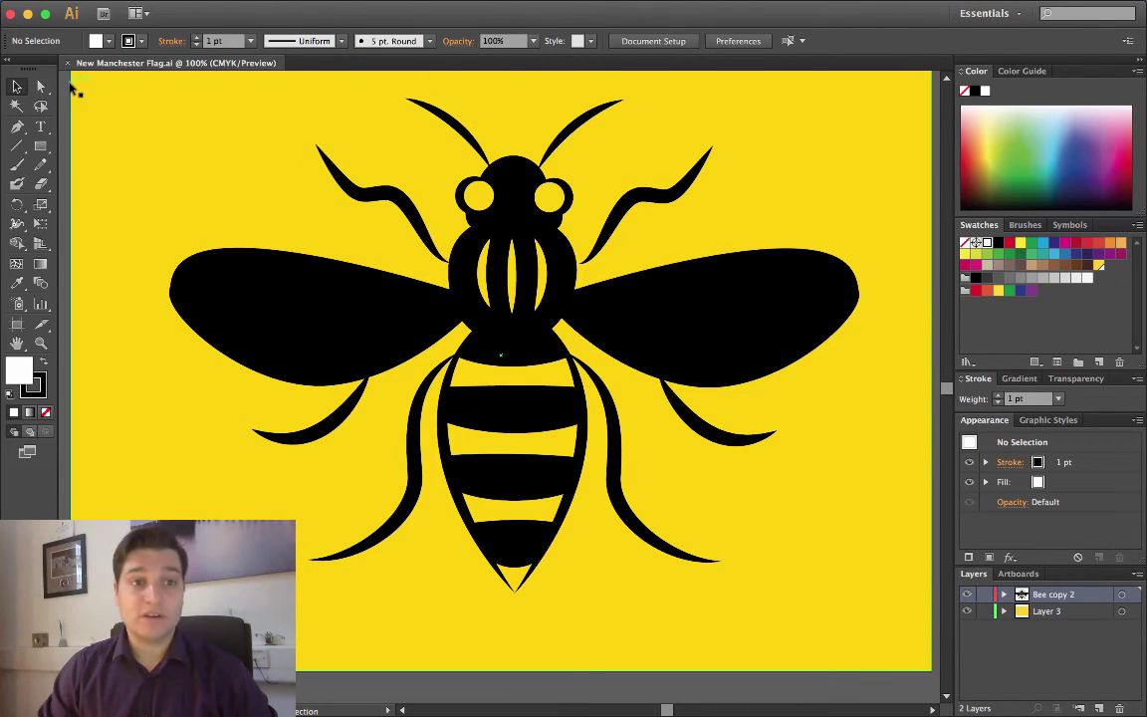
# Look through the application's menus, including Select and Help, and close them without choosing a command.
pyautogui.moveTo(91, 6)
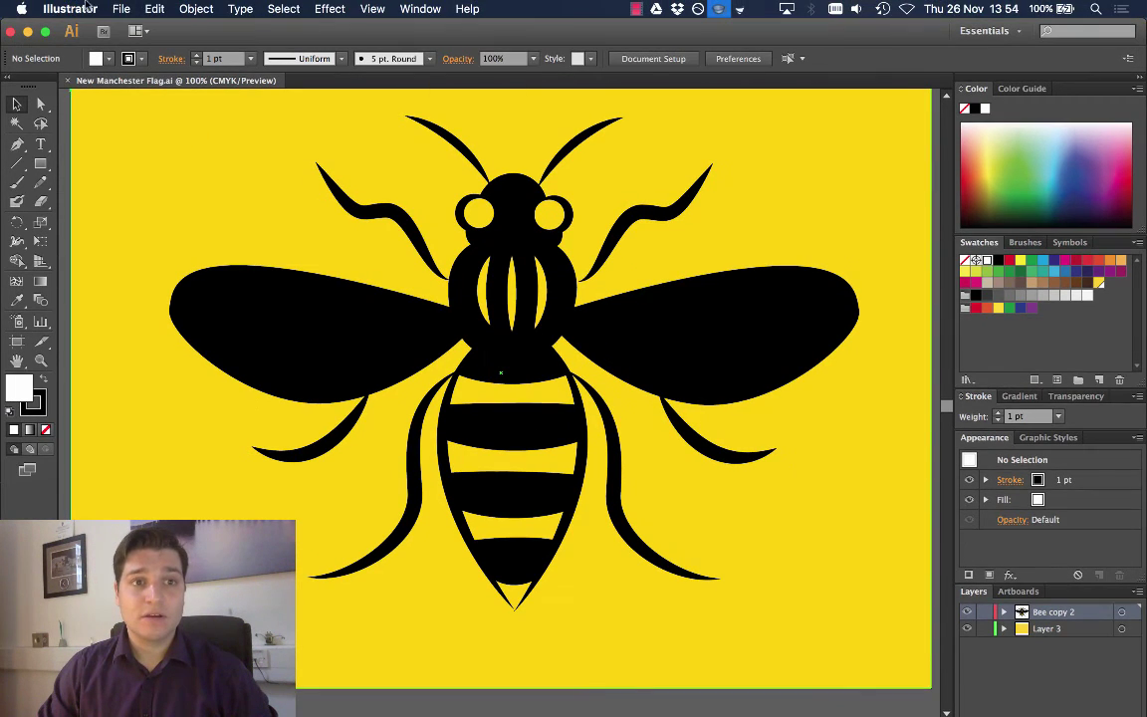
pyautogui.click(420, 8)
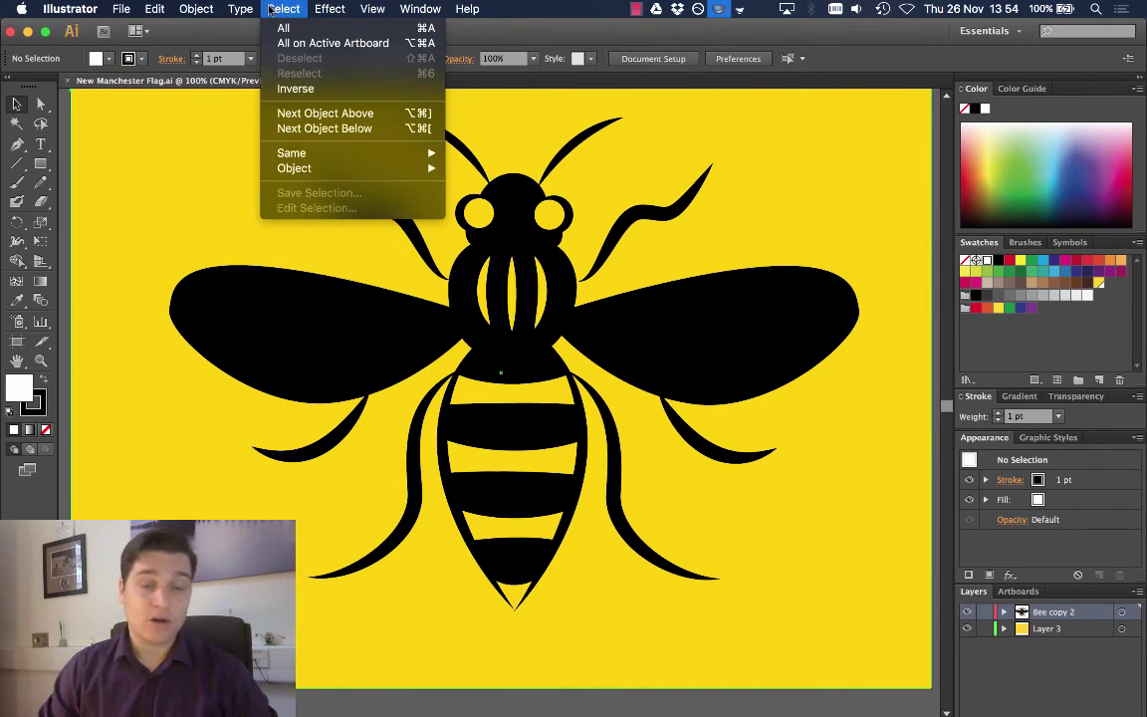
pyautogui.moveTo(232, 10)
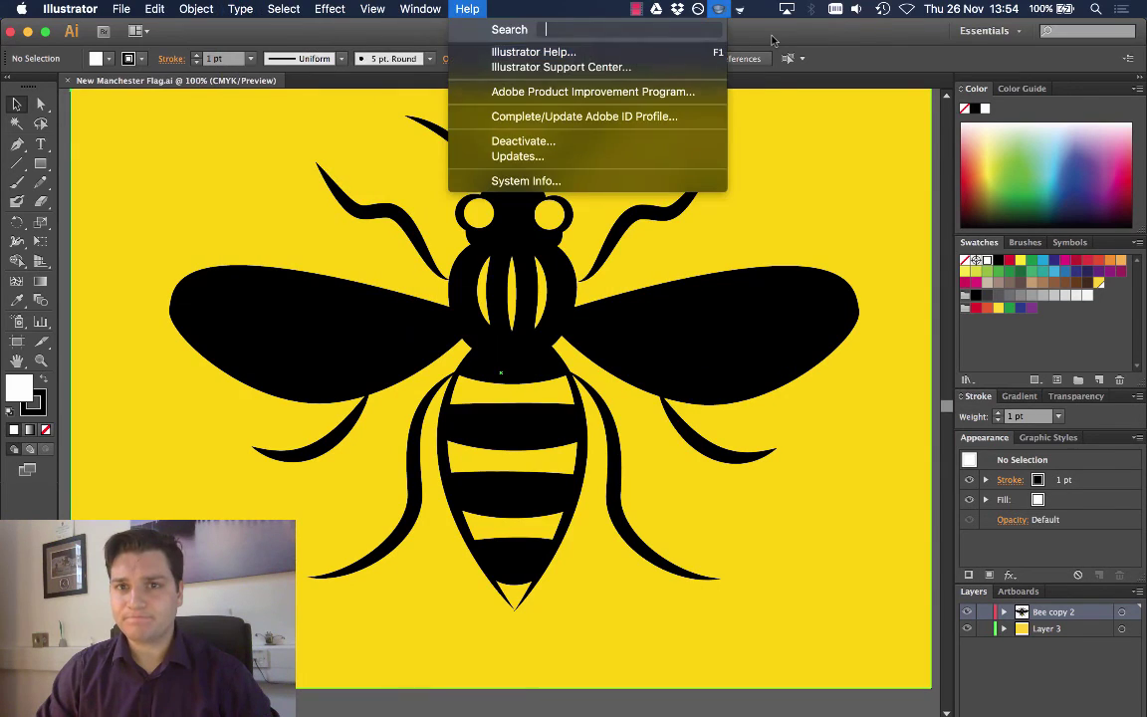
pyautogui.click(771, 39)
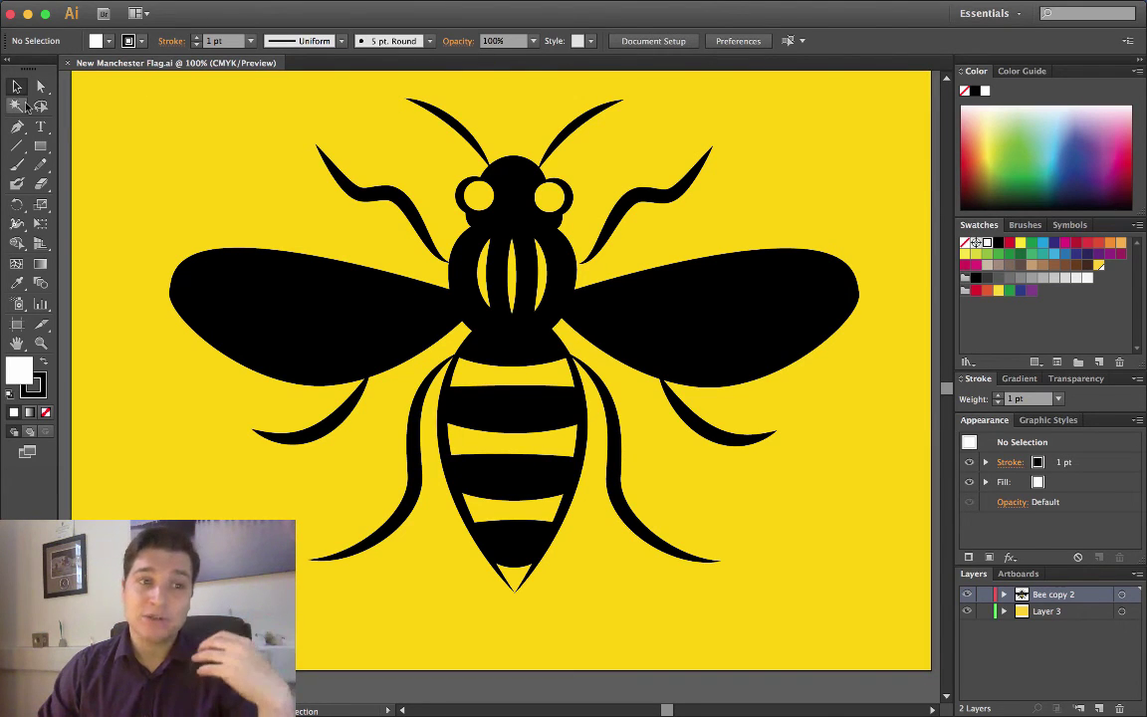
# Draw an empty text frame above the bee's right wing with the Type tool, and return to the Selection tool.
pyautogui.click(39, 127)
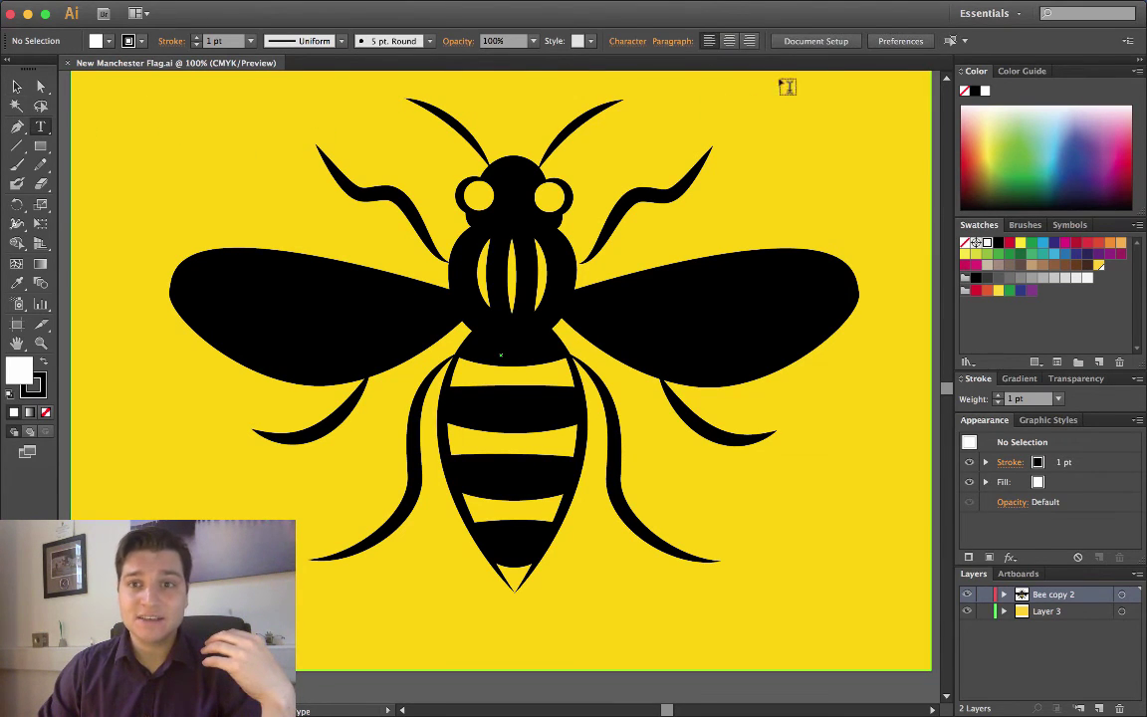
pyautogui.moveTo(679, 103); pyautogui.dragTo(847, 156)
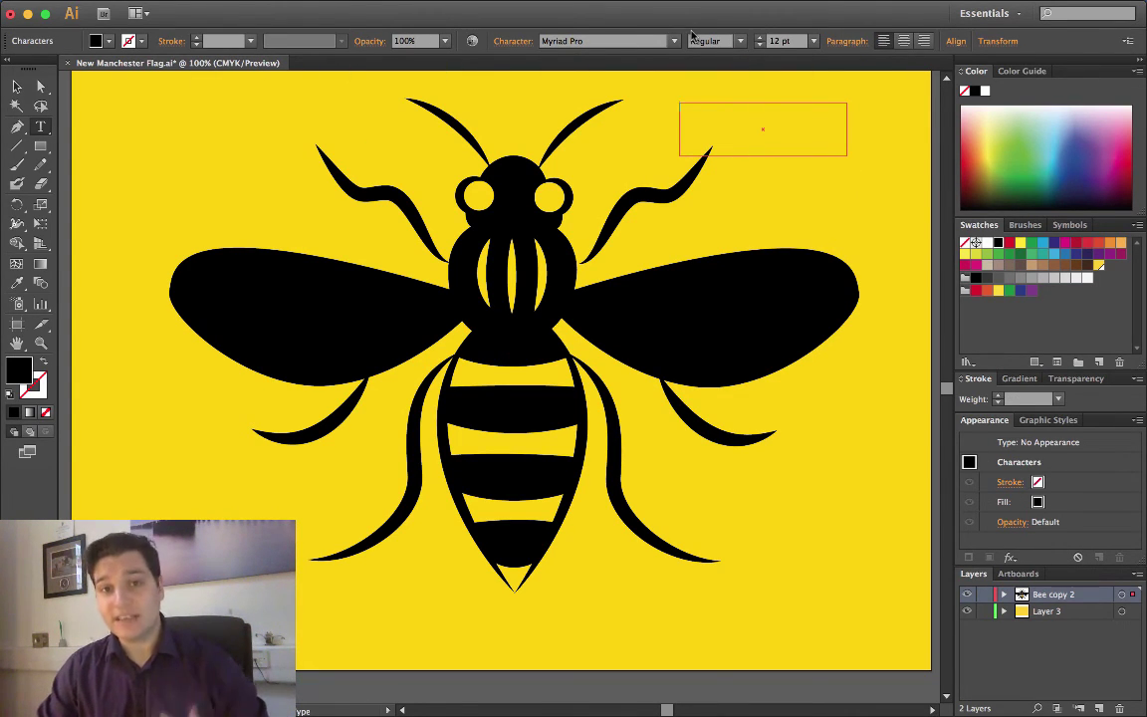
pyautogui.click(18, 87)
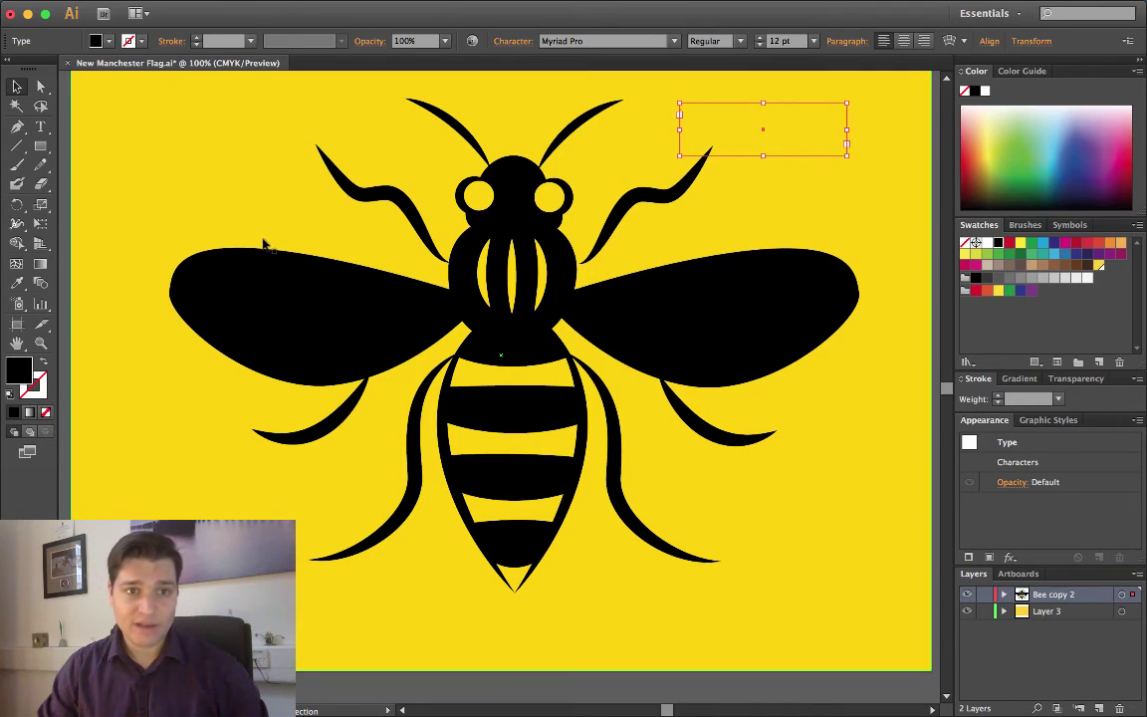
# Draw a small three-point triangle above the bee's left wing with the Pen tool, and delete it.
pyautogui.click(253, 264)
pyautogui.click(17, 126)
pyautogui.click(119, 146)
pyautogui.click(193, 161)
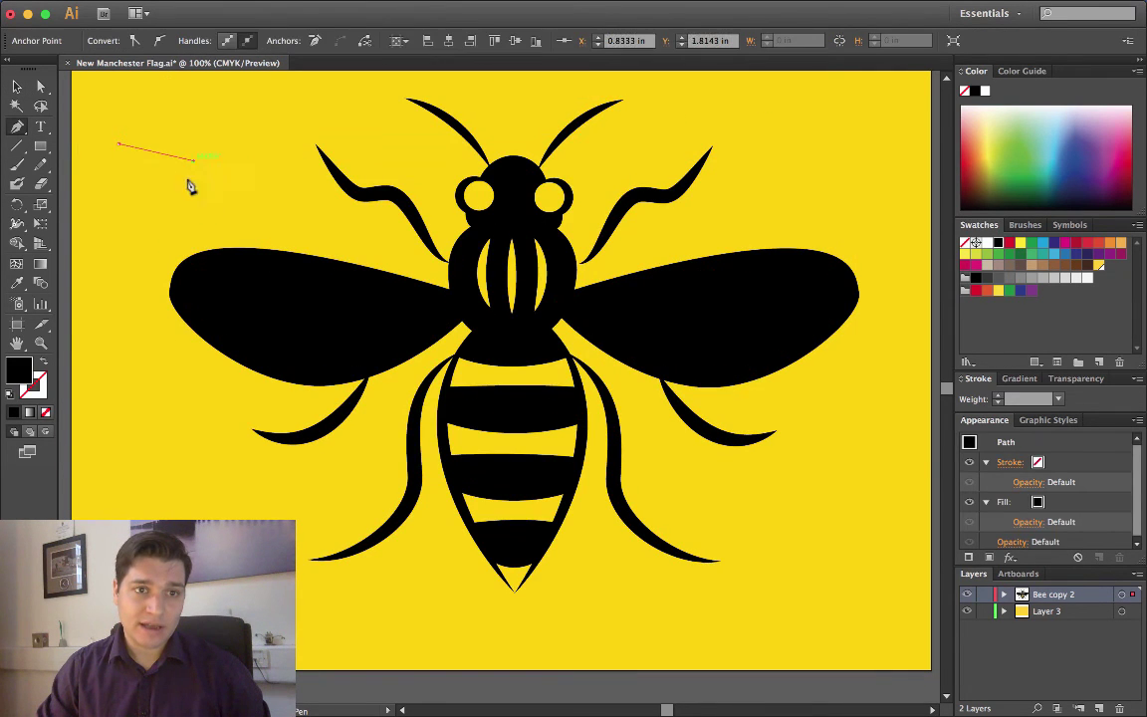
pyautogui.click(127, 231)
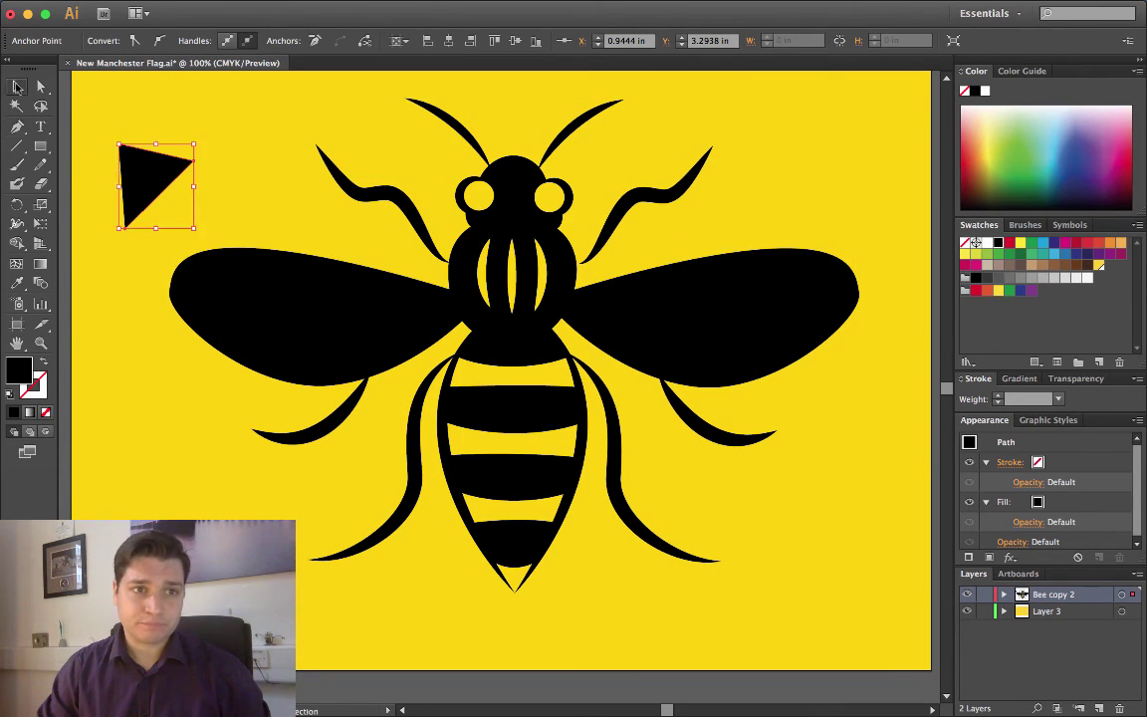
pyautogui.click(17, 86)
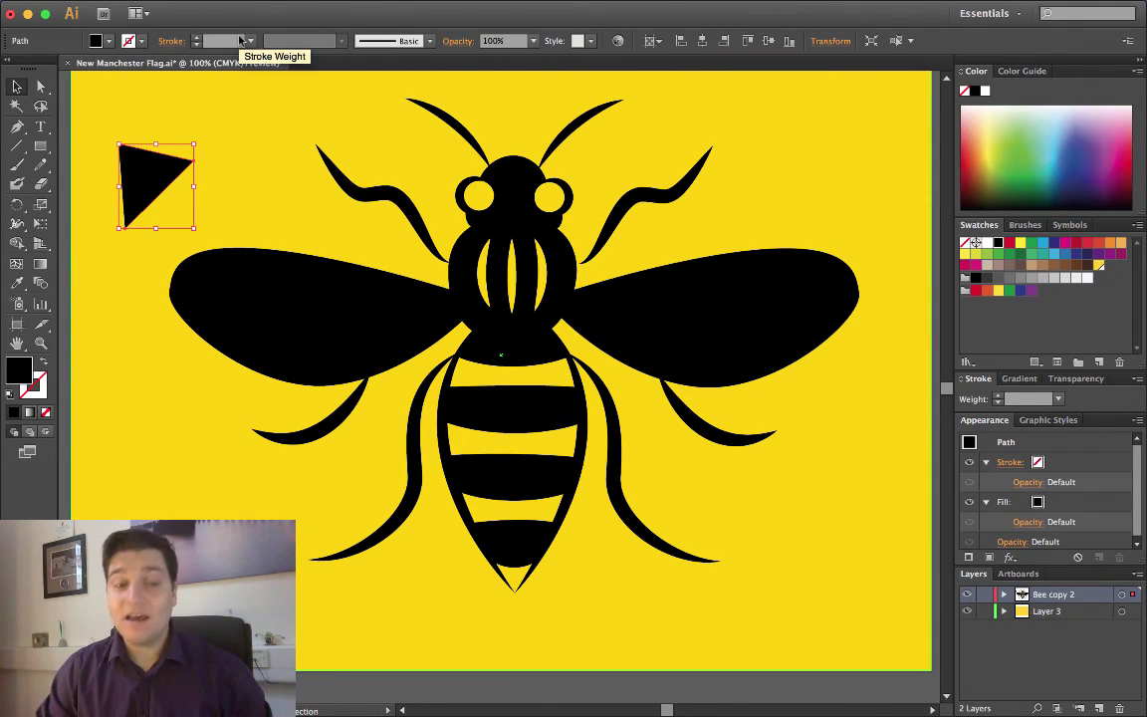
pyautogui.press('Delete')
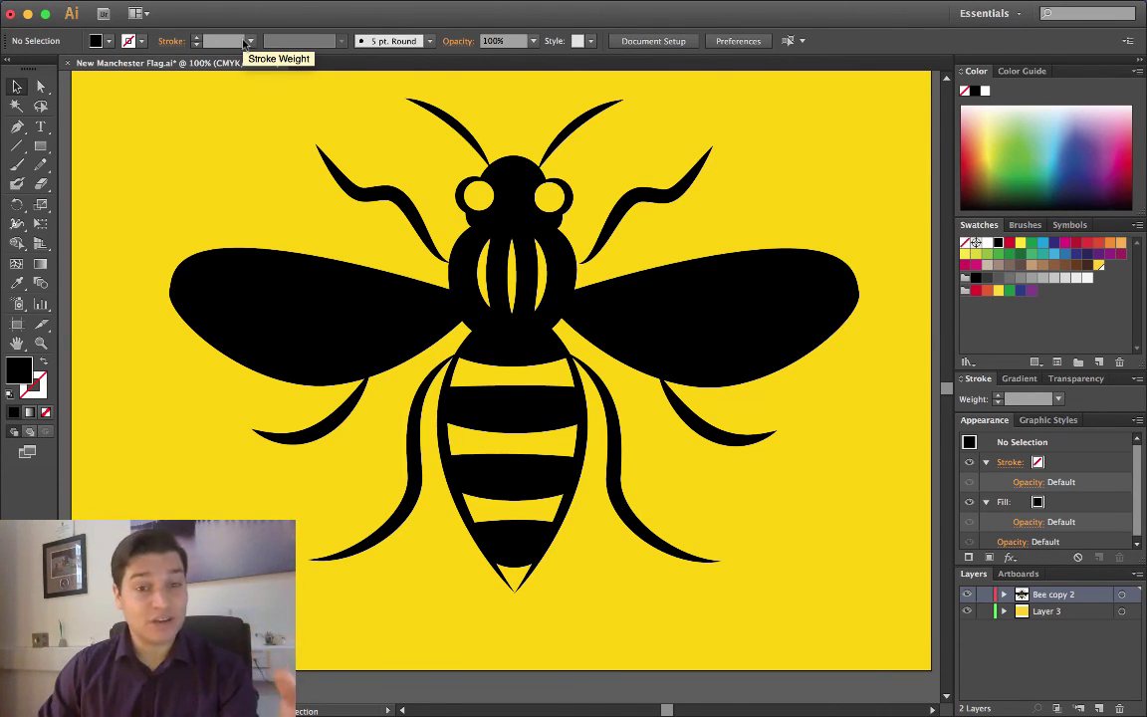
# Select the bee artwork and the yellow background in turn with the Selection tool to compare their contextual options.
pyautogui.click(354, 267)
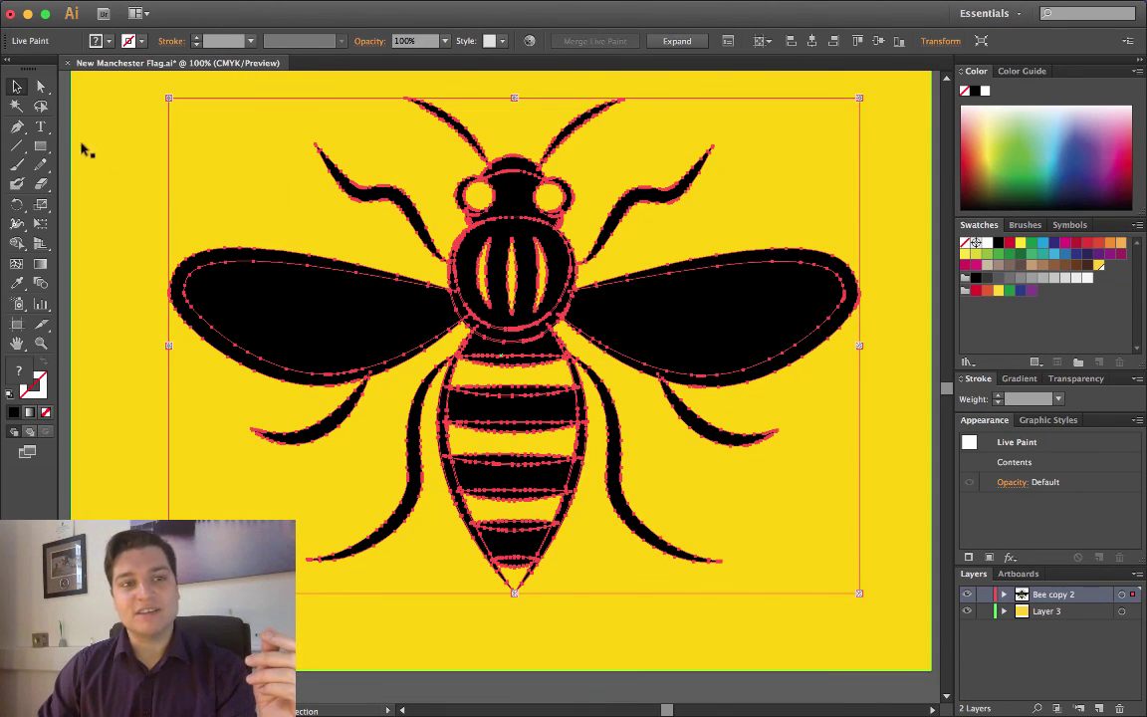
pyautogui.click(16, 88)
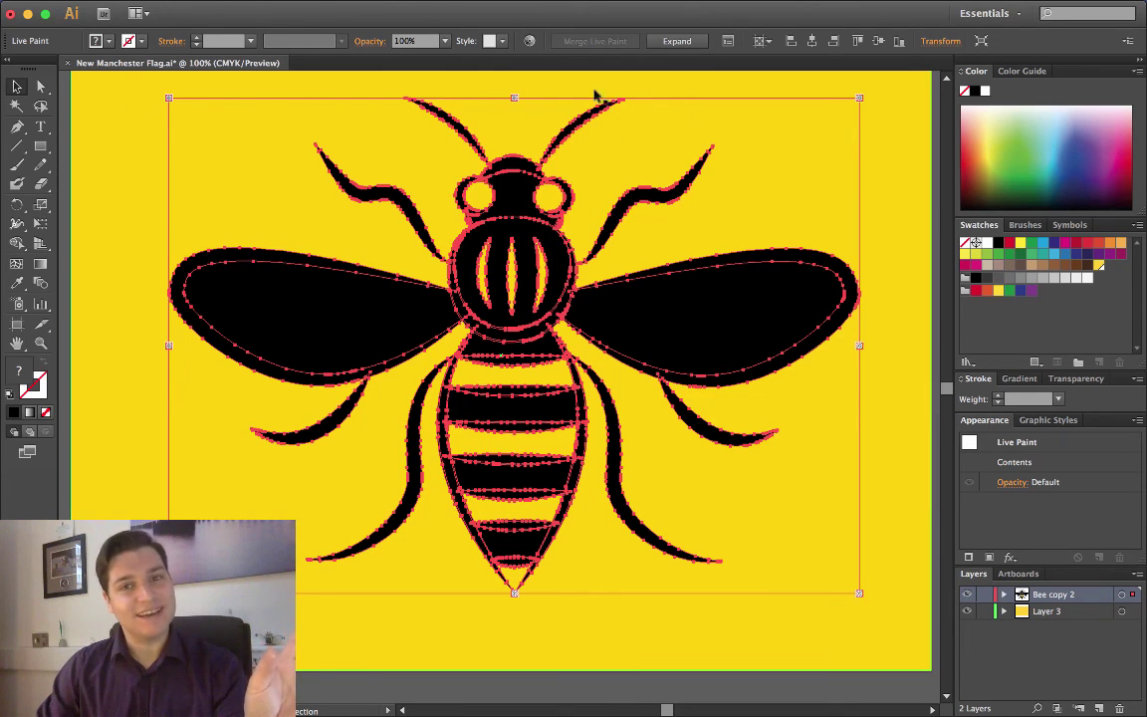
pyautogui.click(882, 99)
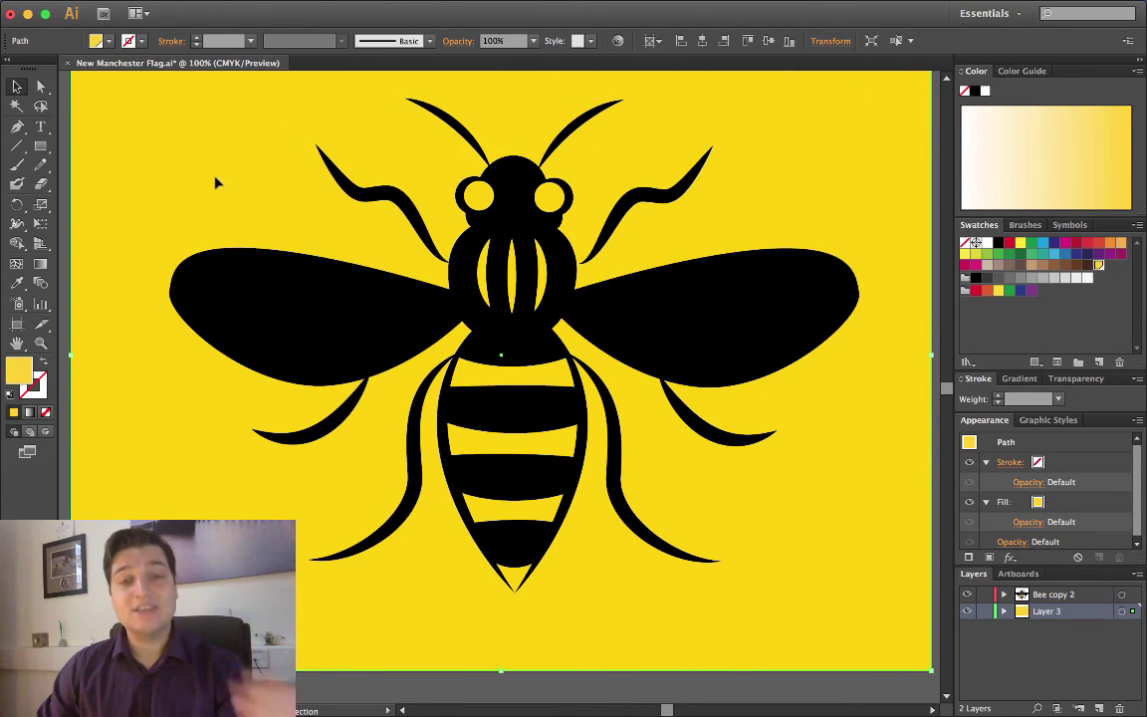